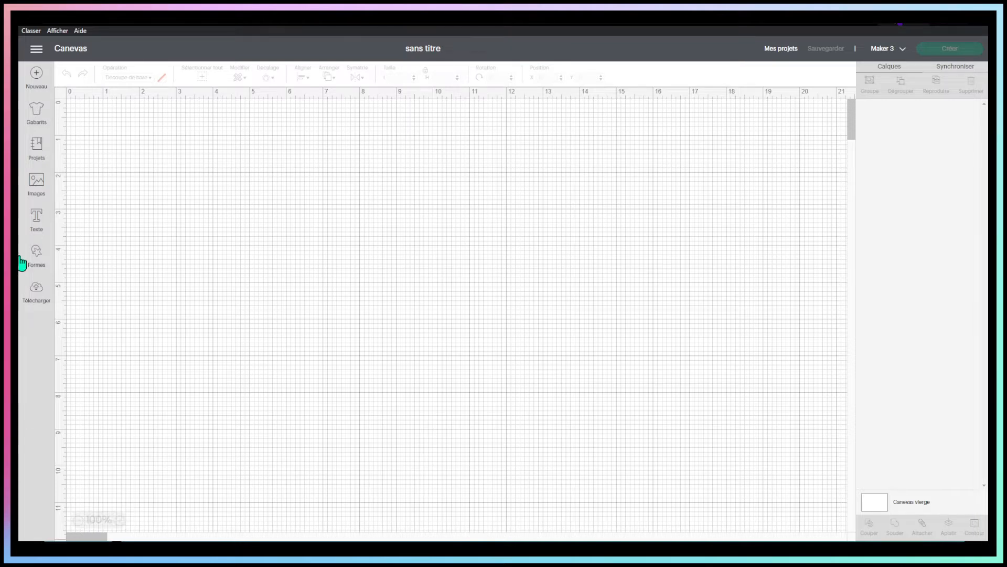
# Look through the free and subscription shapes in the shape library, and close it without adding one
pyautogui.click(37, 255)
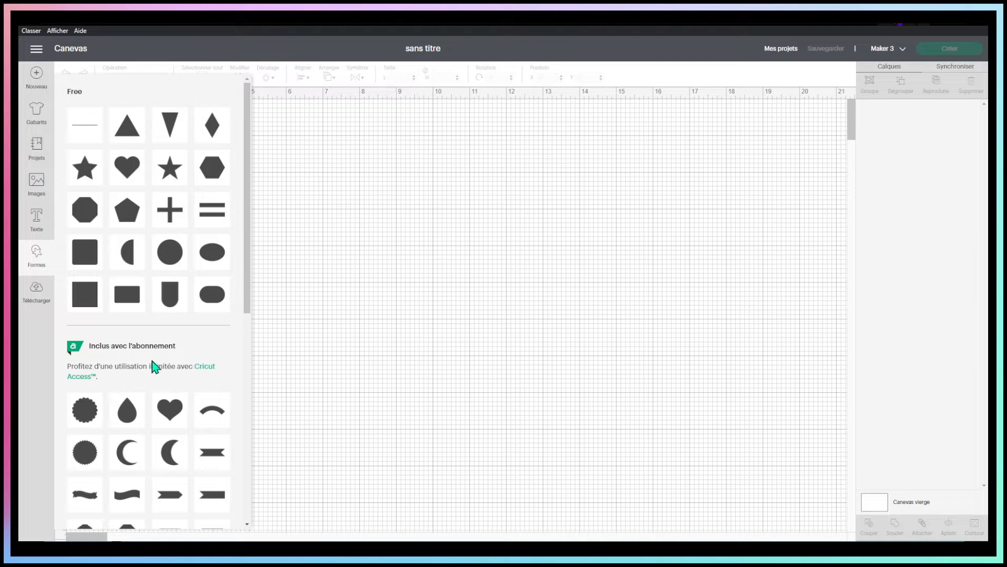
pyautogui.scroll(-5, 153, 365)
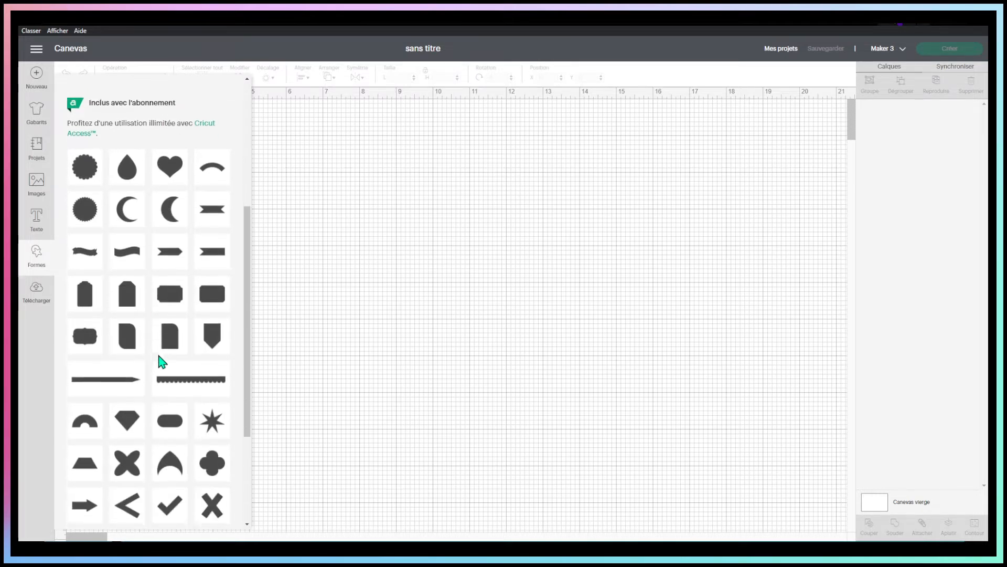
pyautogui.scroll(-3, 155, 347)
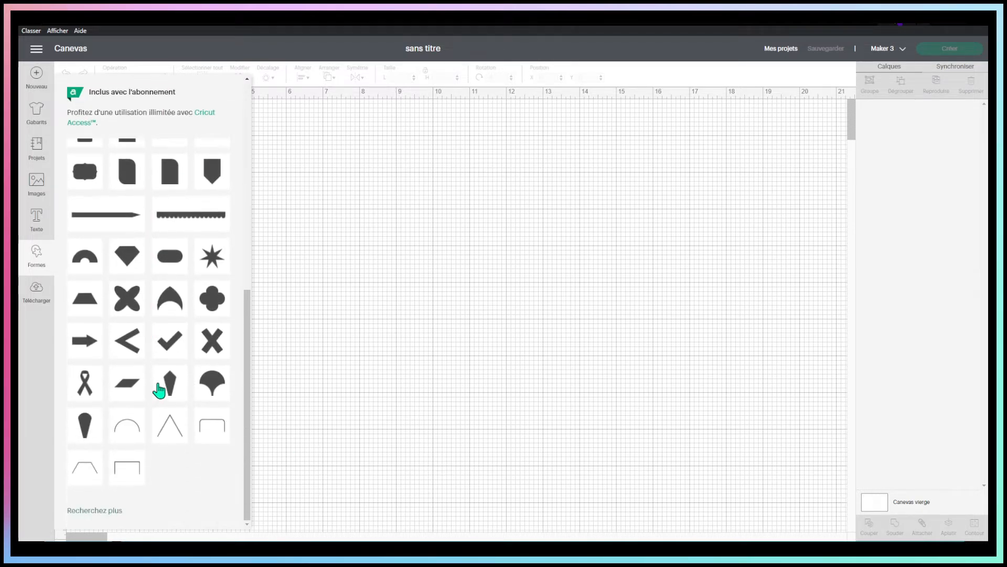
pyautogui.scroll(6, 163, 386)
pyautogui.scroll(2, 171, 320)
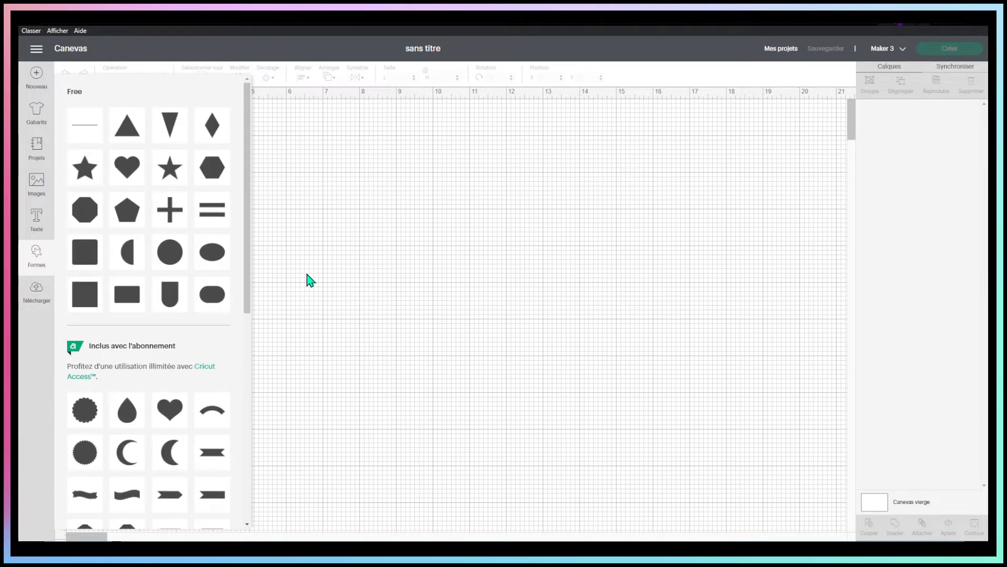
pyautogui.click(322, 187)
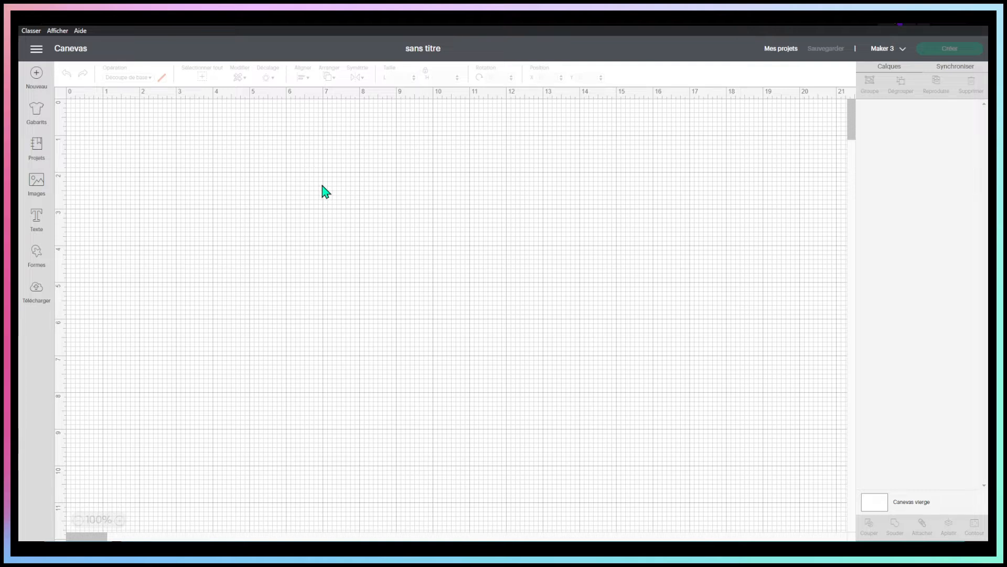
# Search the image library for "15oz" mug templates
pyautogui.click(36, 181)
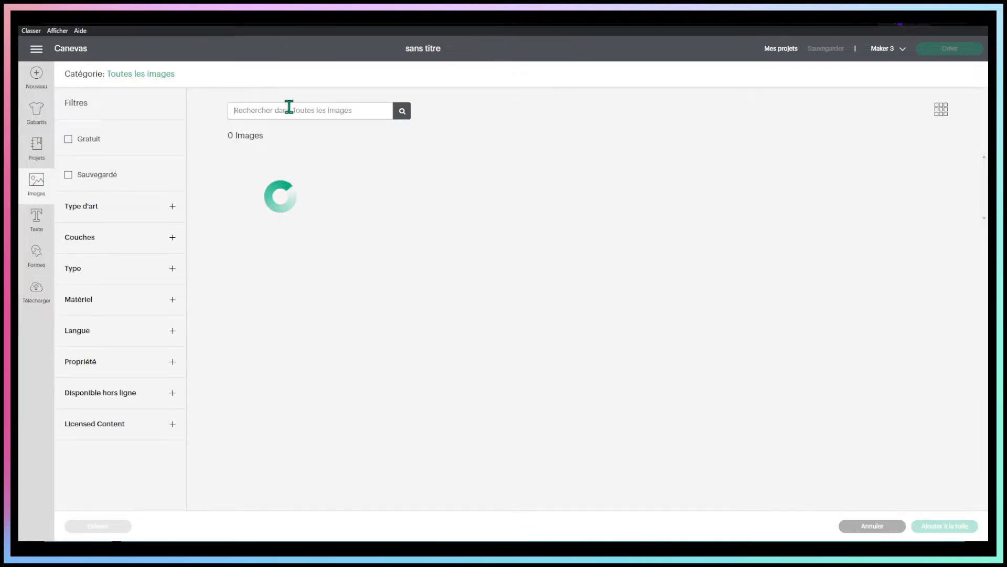
pyautogui.write('15oz')
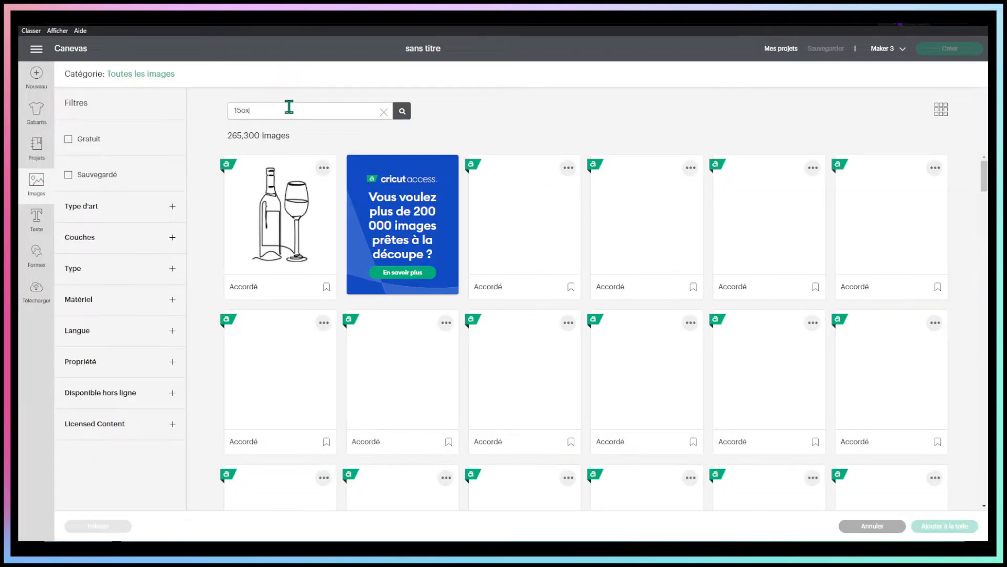
pyautogui.press('Return')
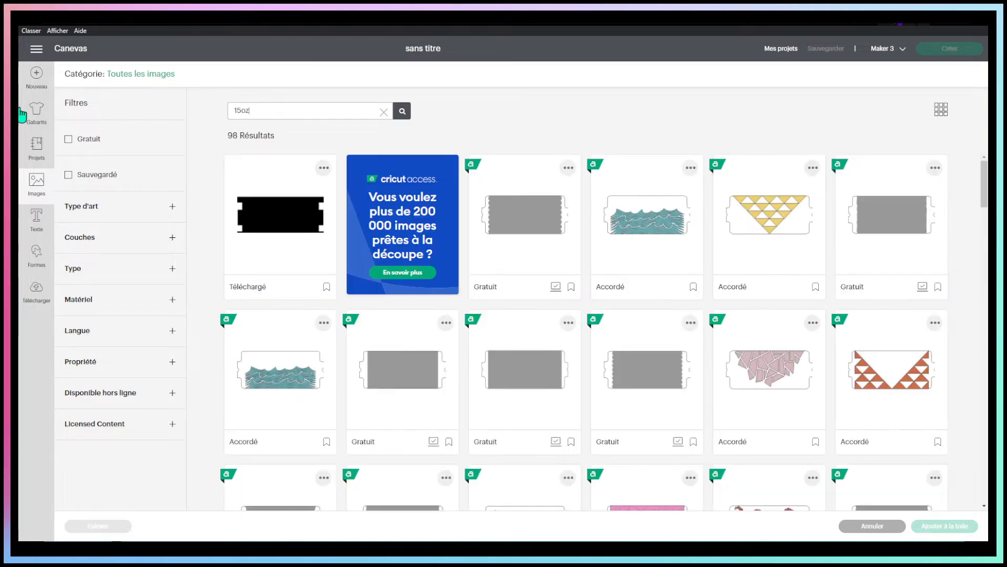
# Open the saved project "Base de Tasse 15oz Cricut" from the Base collection for customizing on the canvas
pyautogui.click(39, 163)
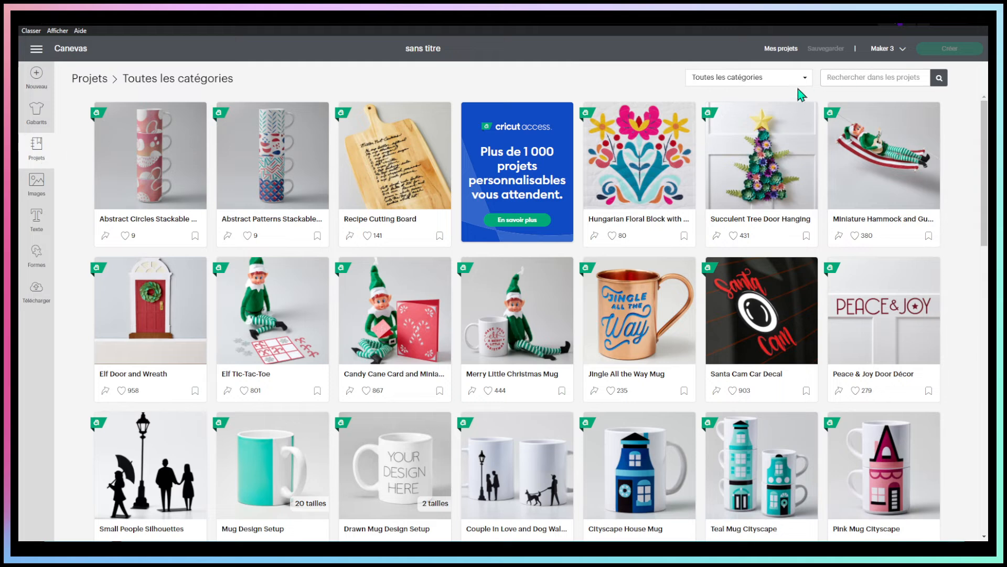
pyautogui.click(798, 81)
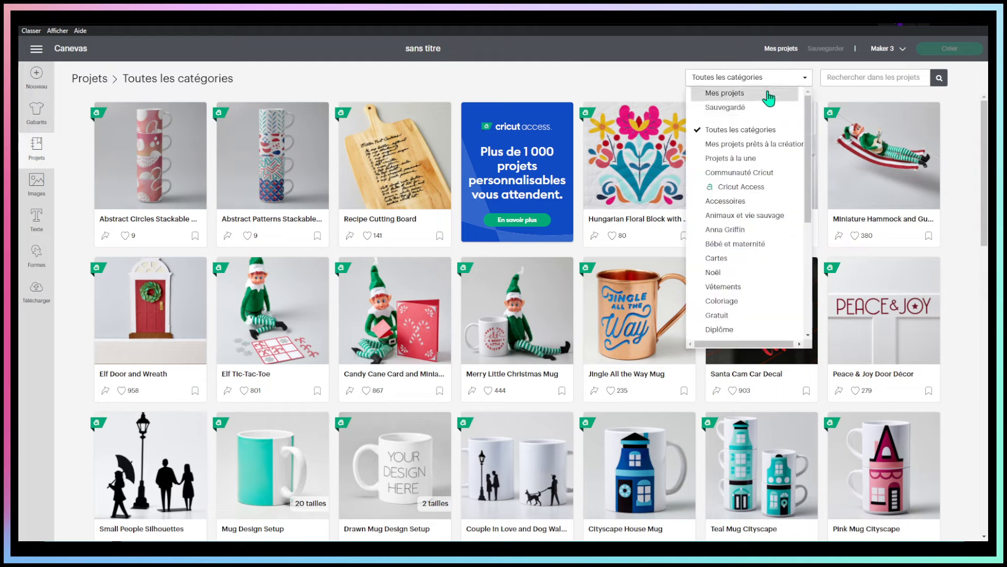
pyautogui.click(782, 52)
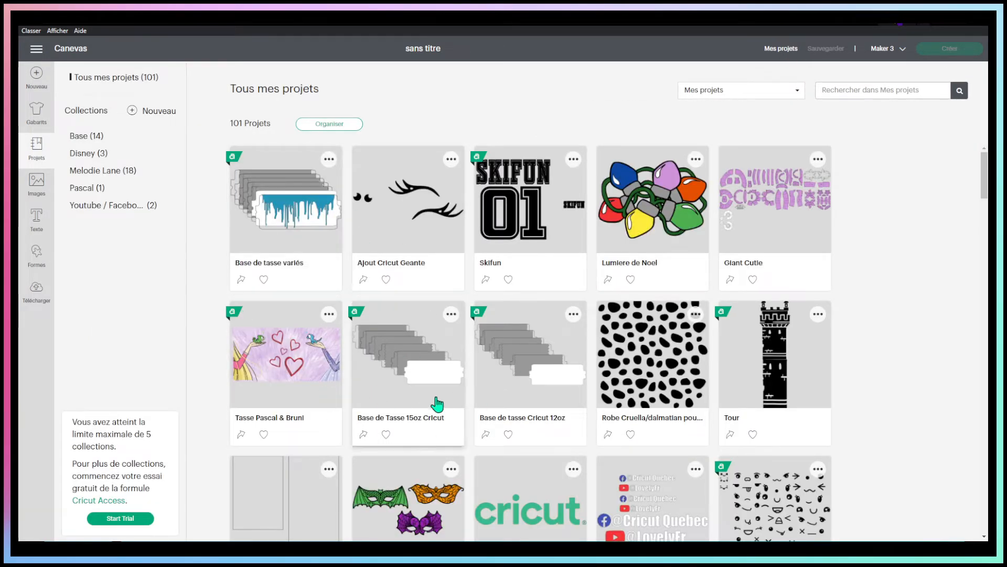
pyautogui.click(364, 435)
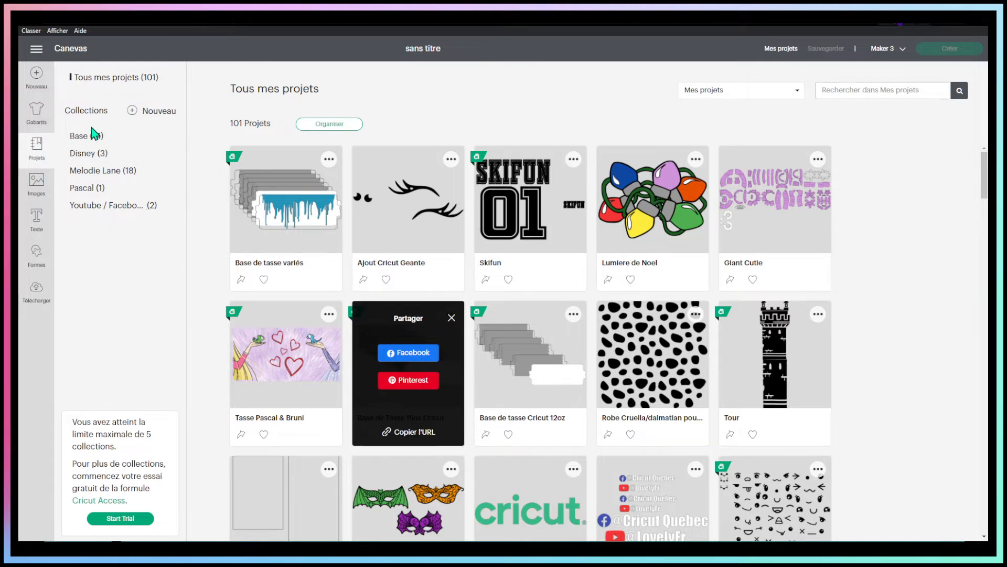
pyautogui.click(71, 135)
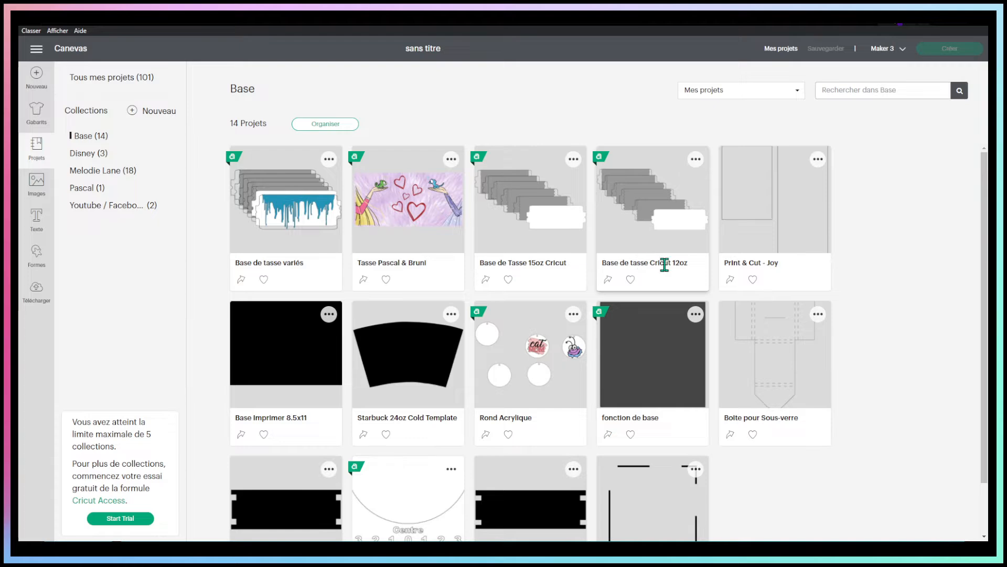
pyautogui.click(532, 175)
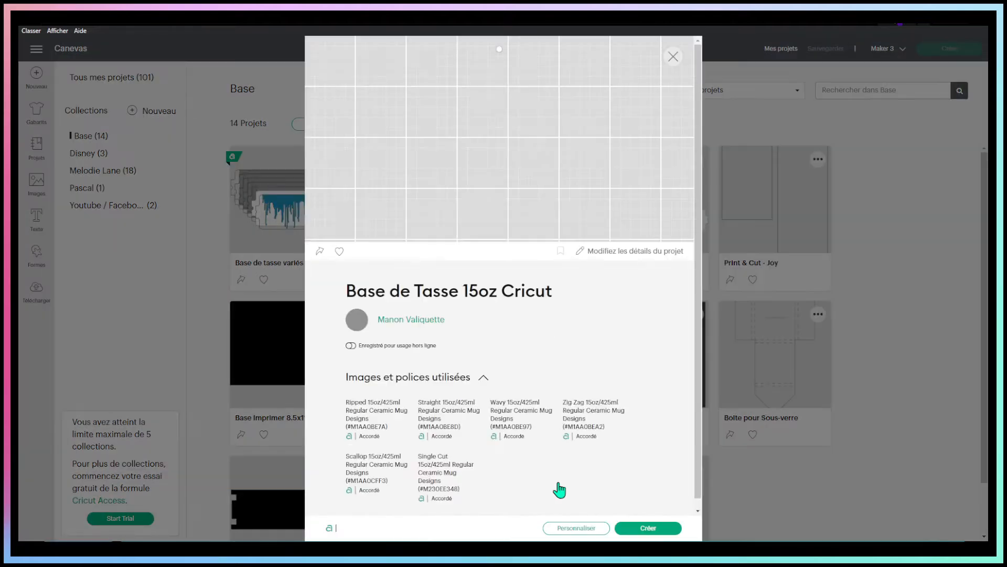
pyautogui.click(579, 529)
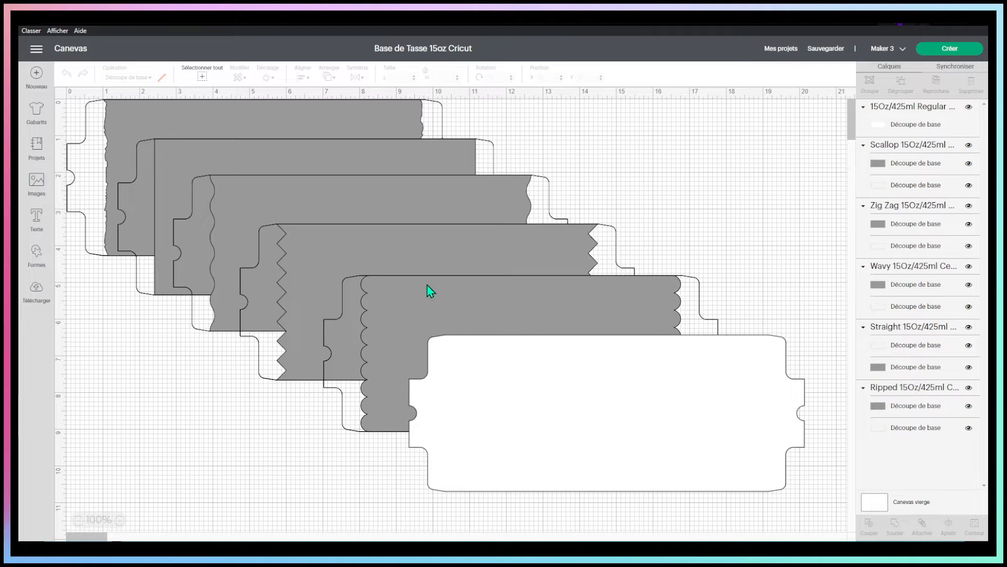
# Move the wavy 15oz template away from the stack and hide the zig zag and plain white 15oz templates
pyautogui.moveTo(334, 215)
pyautogui.mouseDown()
pyautogui.moveTo(360, 198)
pyautogui.moveTo(711, 189)
pyautogui.moveTo(712, 126)
pyautogui.moveTo(695, 142)
pyautogui.mouseUp()
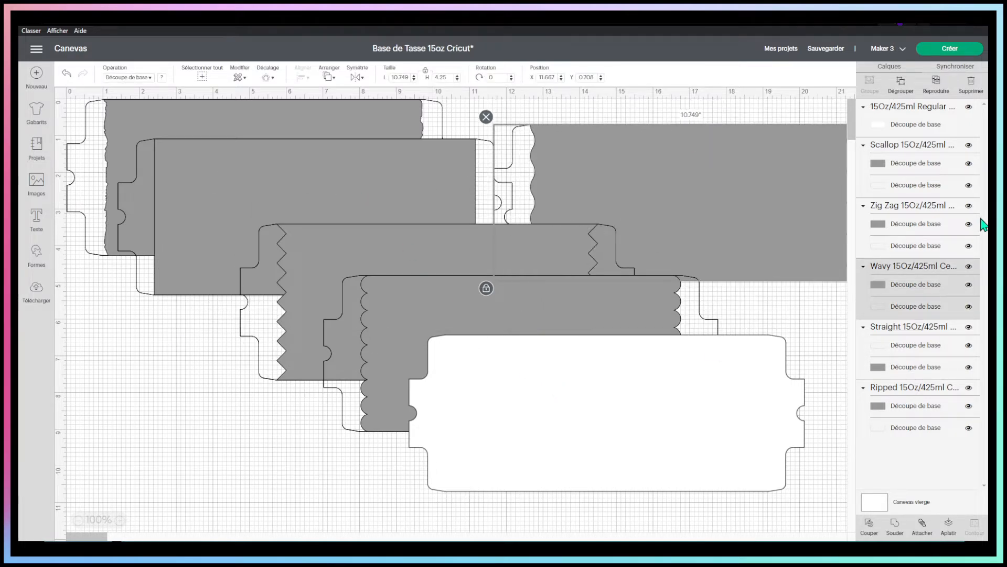
pyautogui.click(969, 205)
pyautogui.click(969, 107)
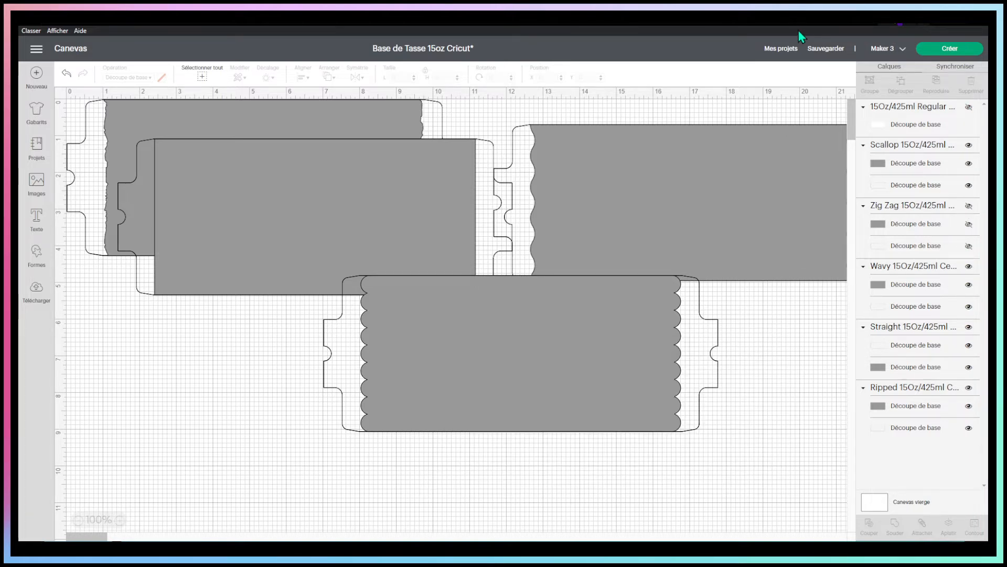
pyautogui.click(834, 48)
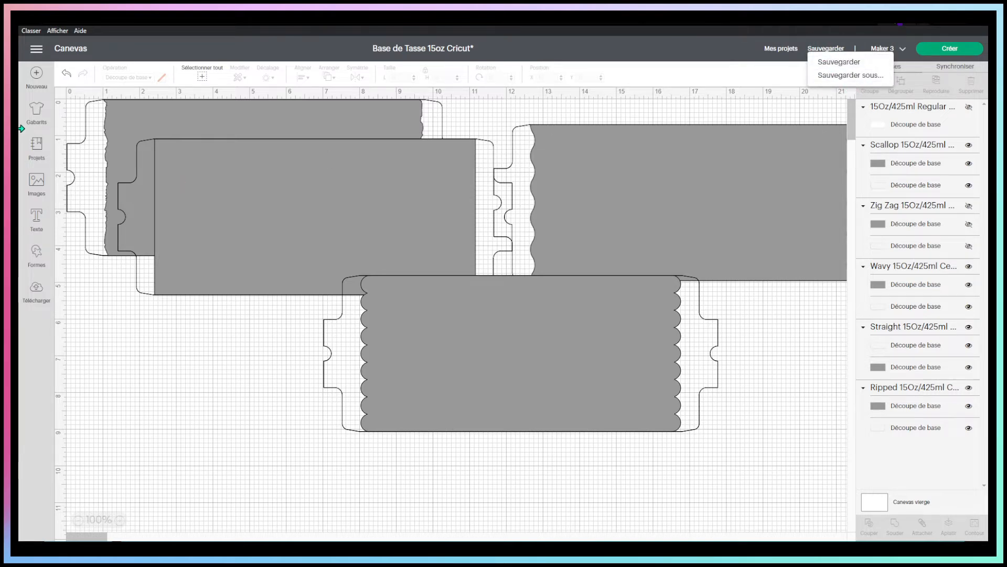
# Open the saved project "Tasse Pascal & Bruni" for customizing, replacing the unsaved mug template project
pyautogui.click(33, 147)
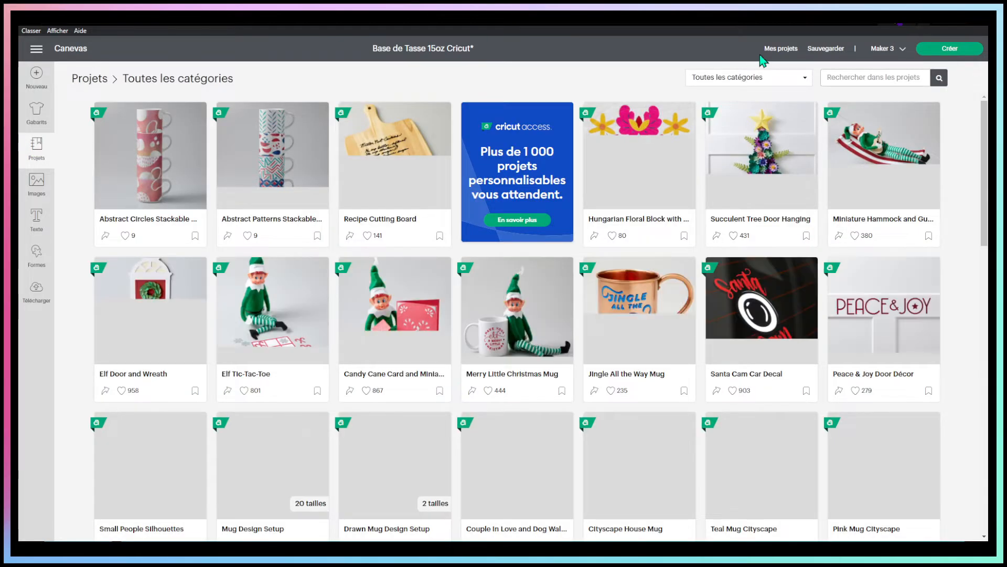
pyautogui.click(775, 50)
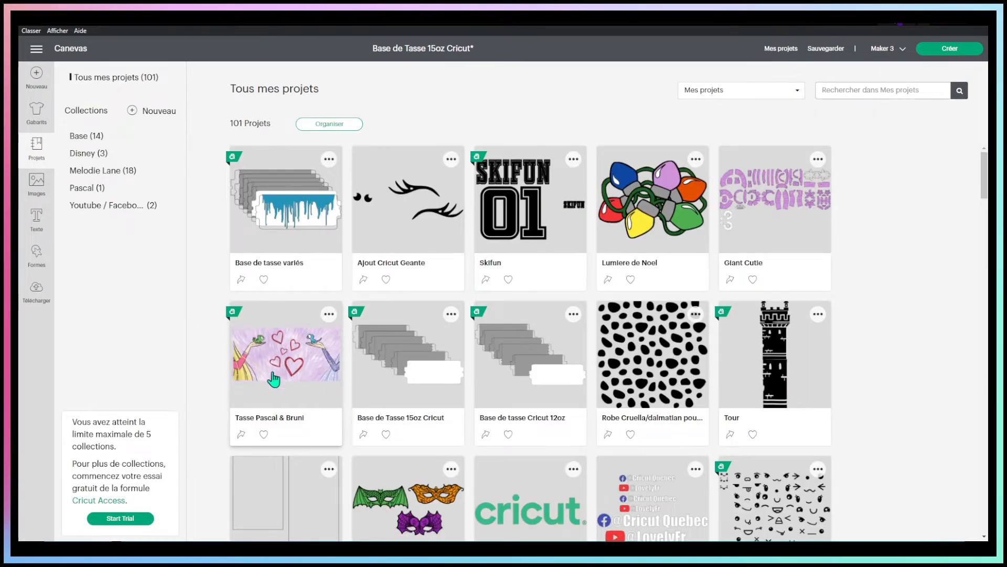
pyautogui.click(290, 370)
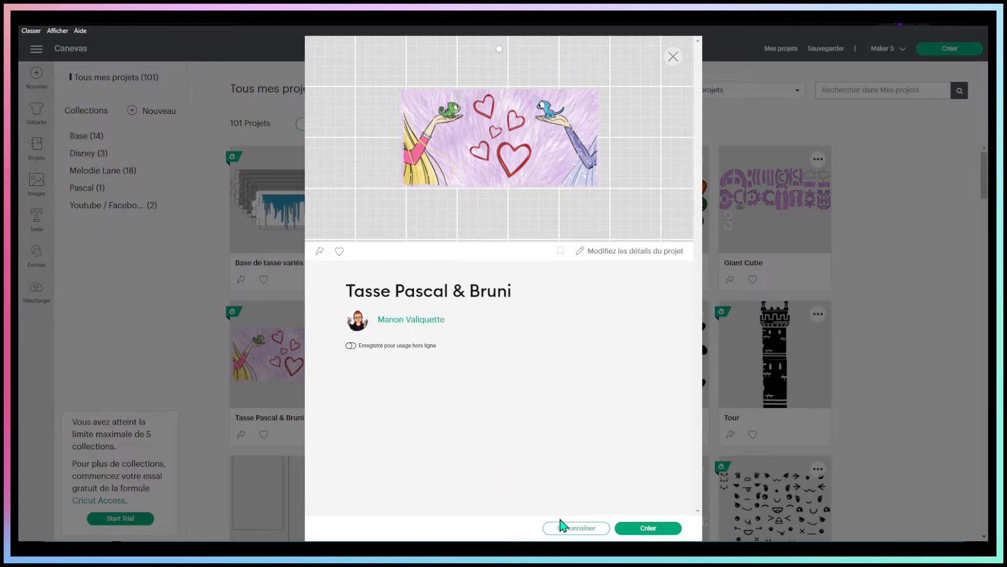
pyautogui.click(572, 529)
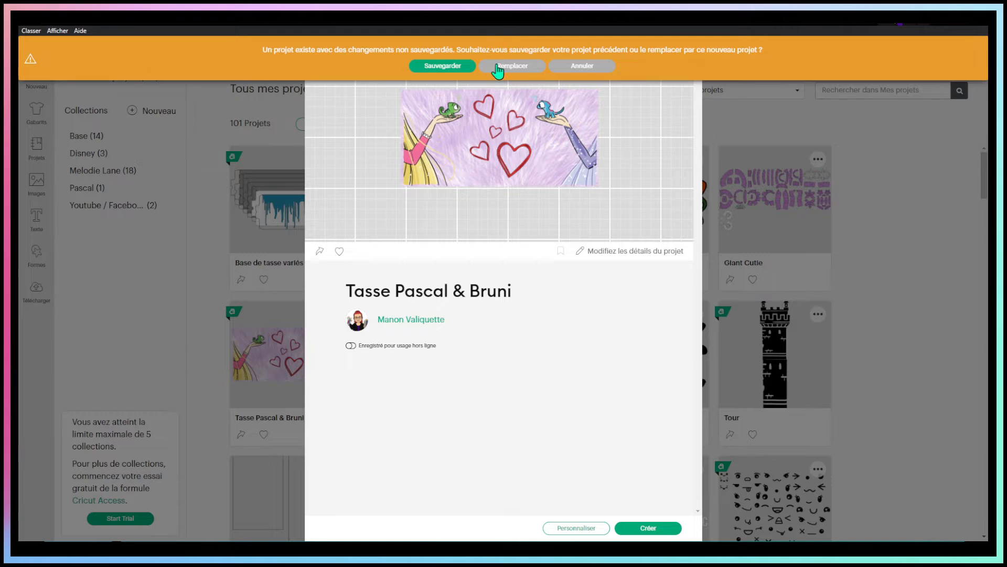
pyautogui.click(499, 67)
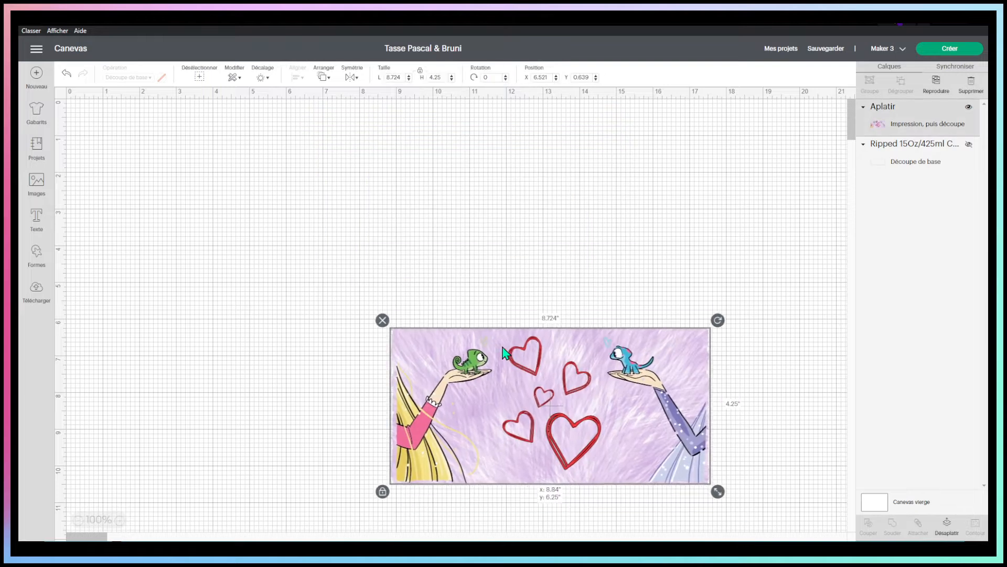
# Set the canvas background colour to dark grey behind the Pascal & Bruni mug design
pyautogui.click(670, 219)
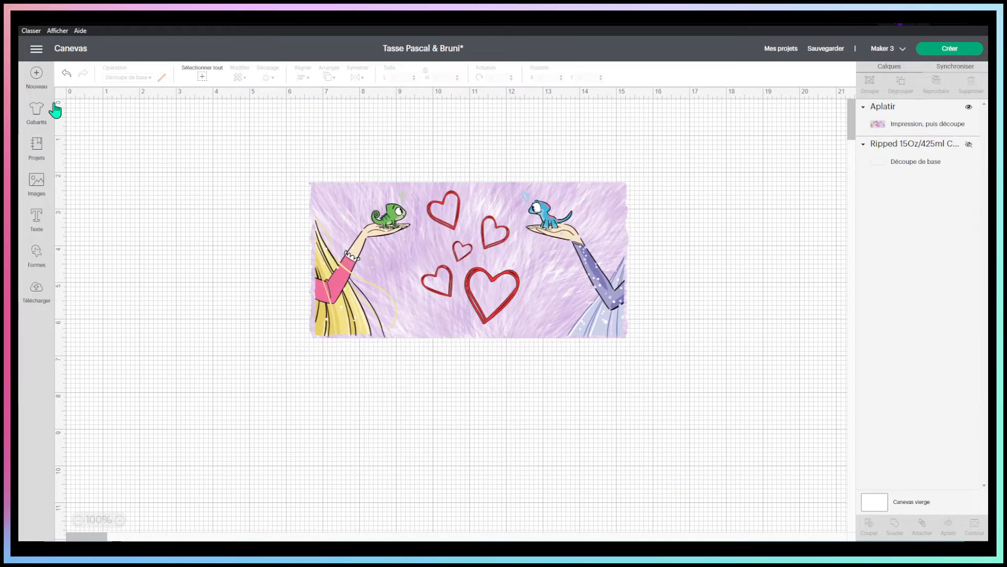
pyautogui.click(886, 507)
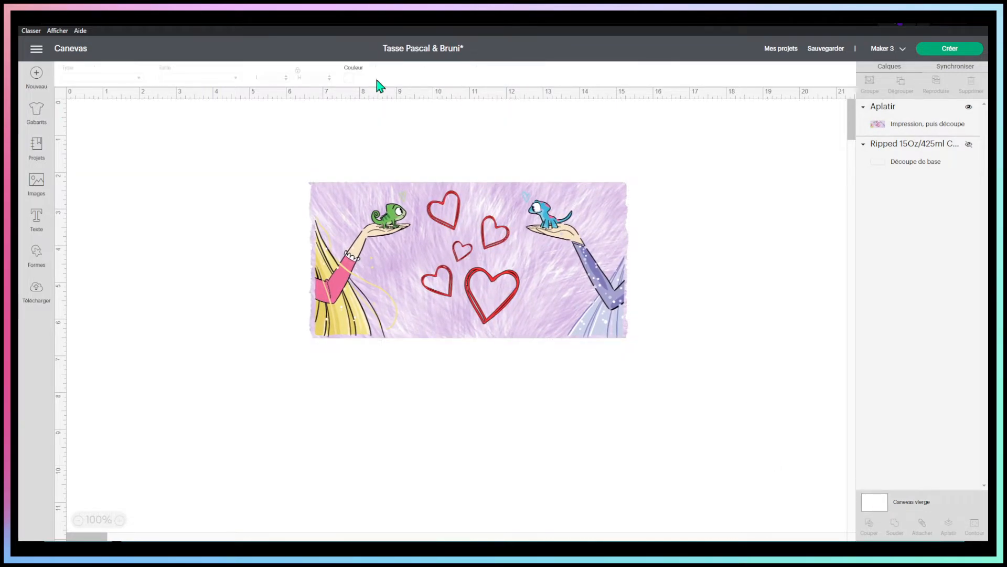
pyautogui.click(348, 79)
pyautogui.click(398, 190)
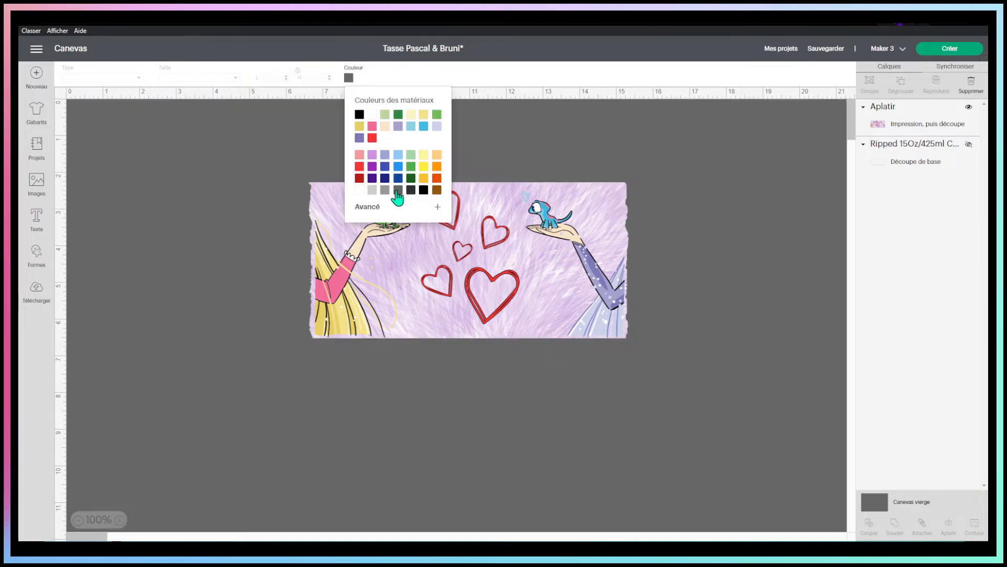
pyautogui.click(316, 336)
pyautogui.click(632, 312)
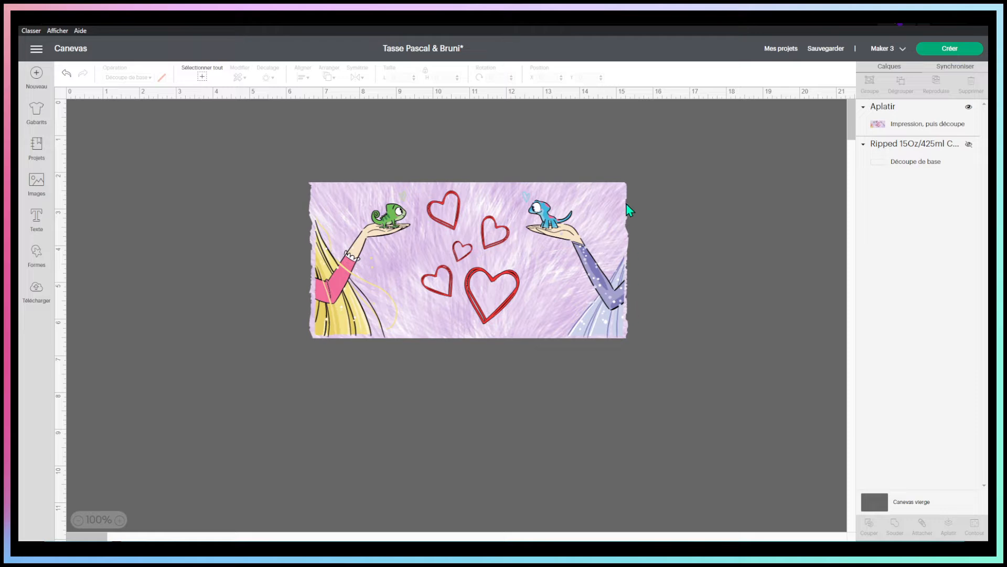
# Examine the ripped side edges of the flattened mug design at 200% zoom and check its overall size
pyautogui.click(119, 520)
pyautogui.click(120, 520)
pyautogui.click(120, 519)
pyautogui.click(120, 519)
pyautogui.scroll(3, 519, 396)
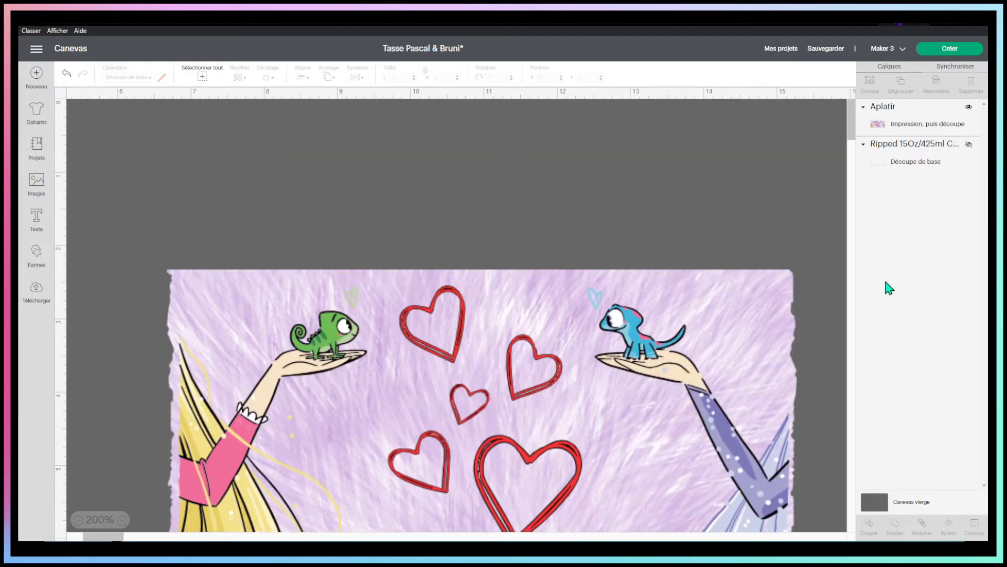
pyautogui.scroll(-6, 819, 329)
pyautogui.scroll(3, 819, 326)
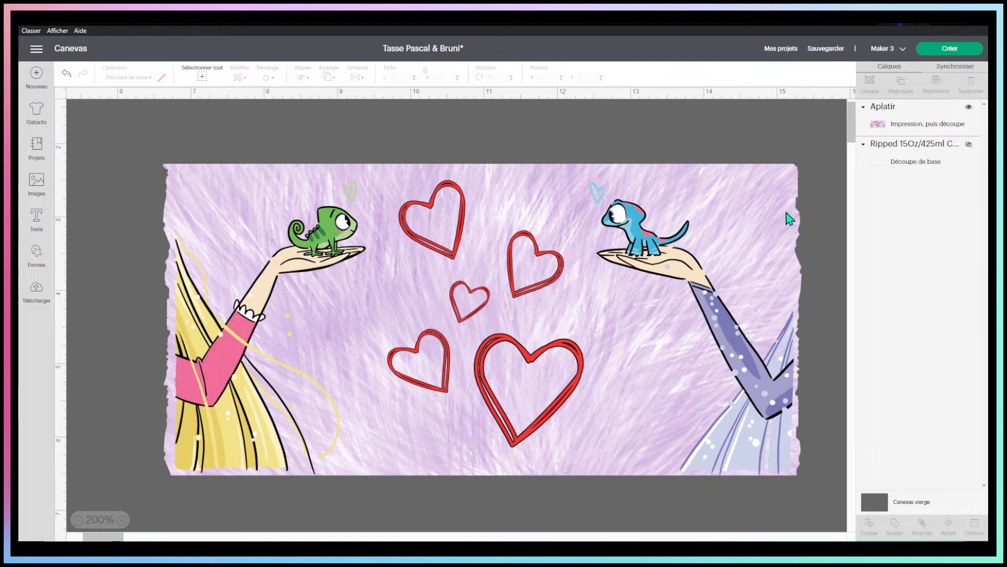
pyautogui.click(560, 179)
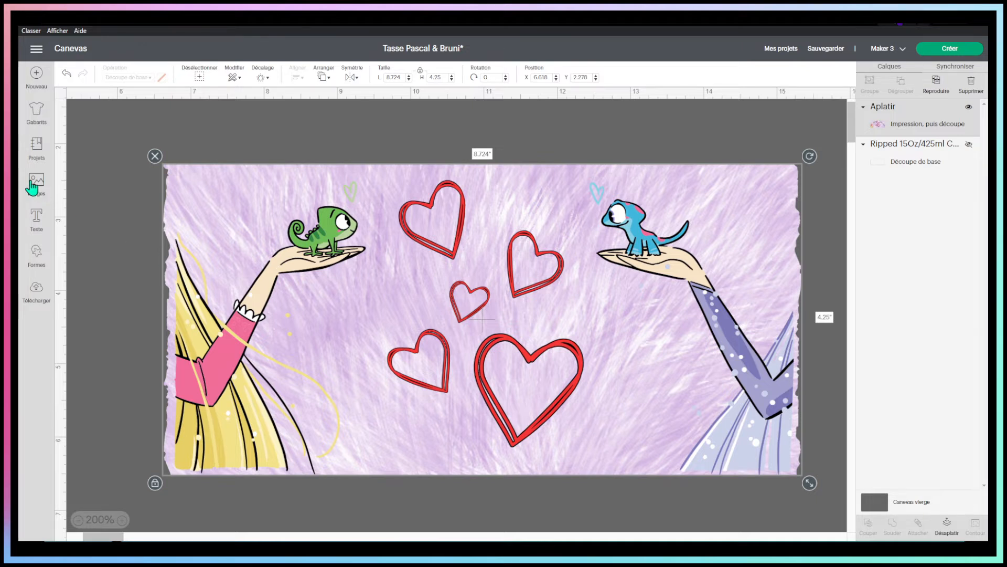
# Start a new blank project, replacing the unsaved mug project, and search all images for "12oz"
pyautogui.click(44, 79)
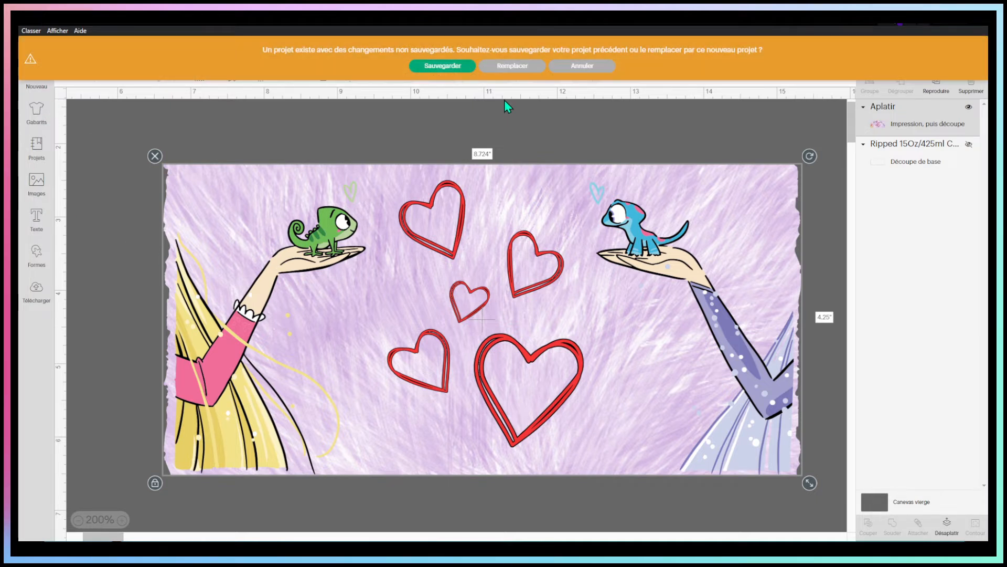
pyautogui.click(518, 66)
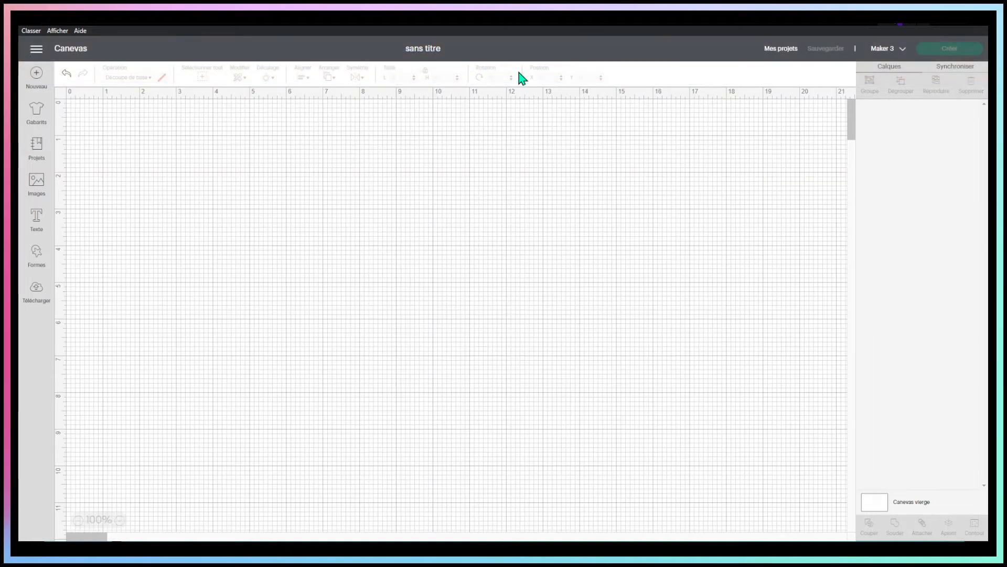
pyautogui.click(34, 199)
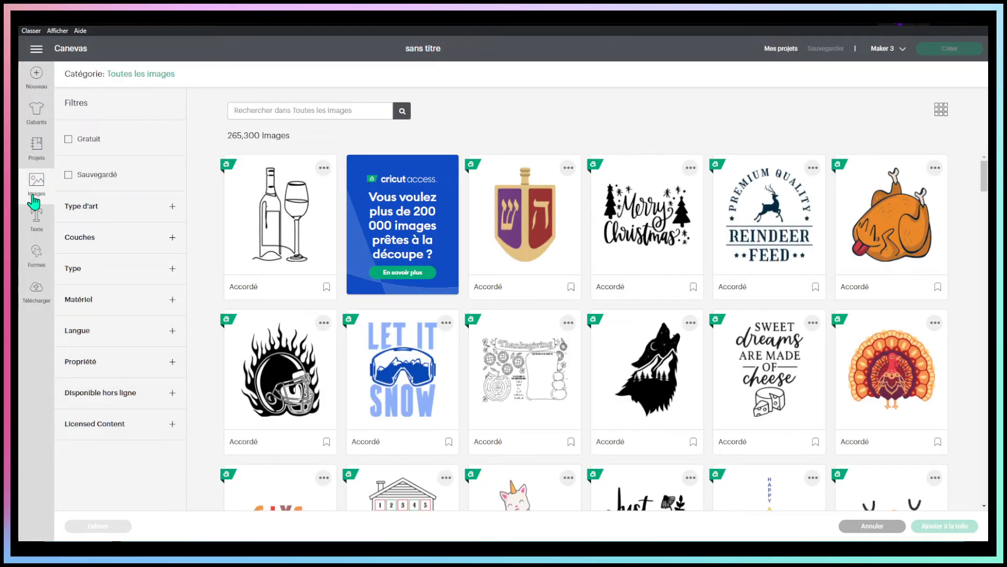
pyautogui.scroll(-2, 342, 170)
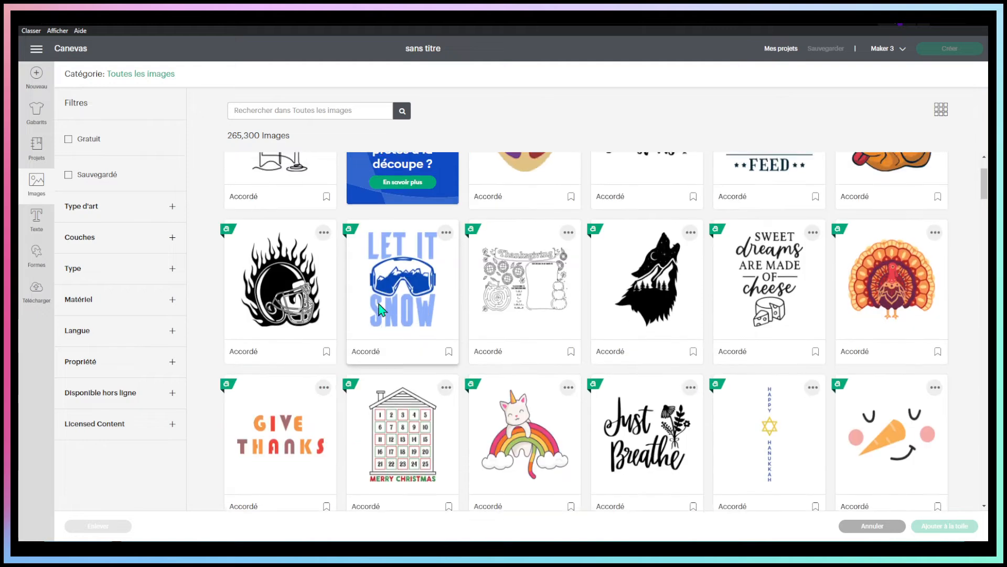
pyautogui.scroll(2, 342, 171)
pyautogui.click(289, 114)
pyautogui.write('12oz')
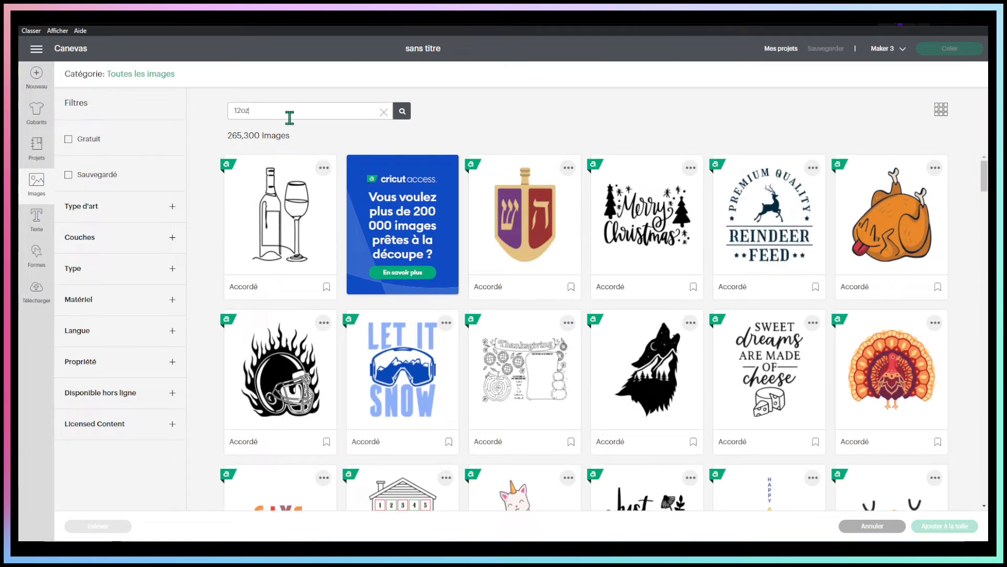
pyautogui.press('Return')
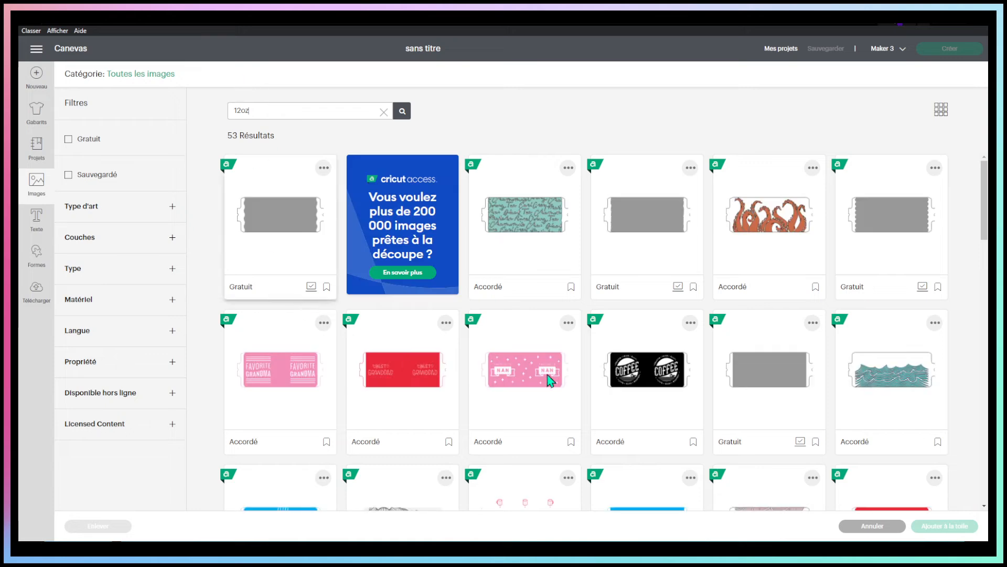
# Select the free plain white 12oz mug template and the free grey one with shaped side edges further down the results
pyautogui.scroll(-10, 797, 290)
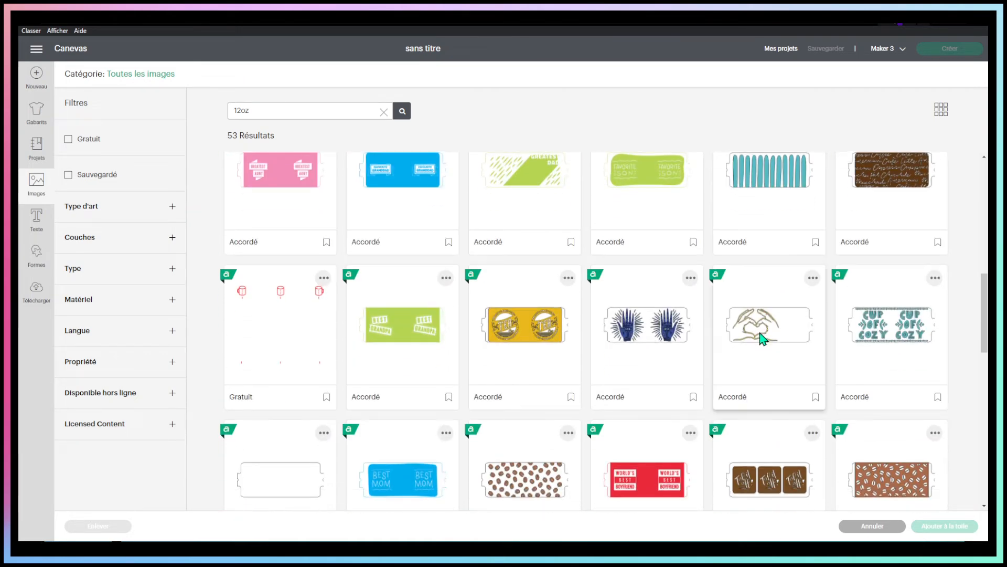
pyautogui.scroll(-8, 758, 361)
pyautogui.scroll(-5, 742, 389)
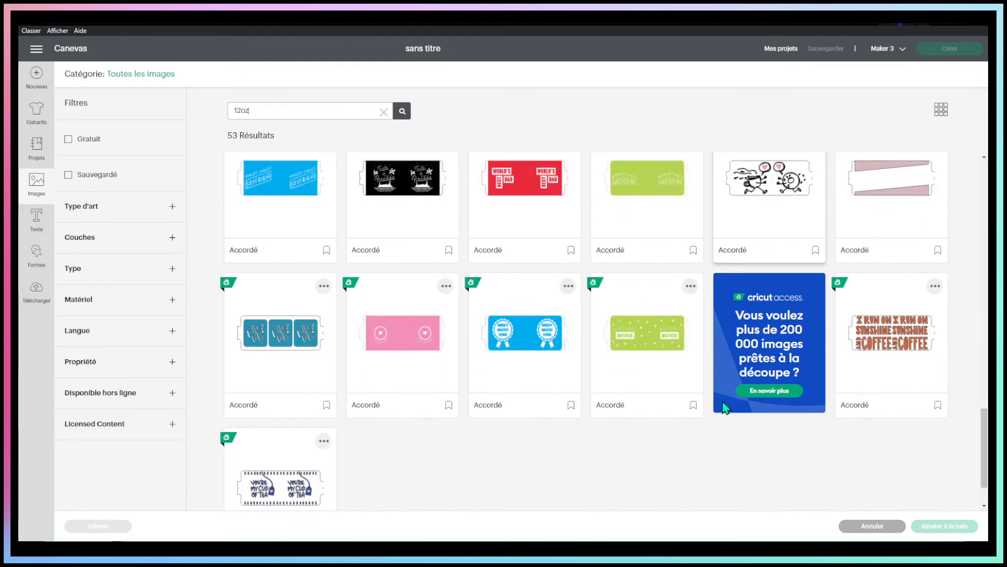
pyautogui.scroll(15, 719, 403)
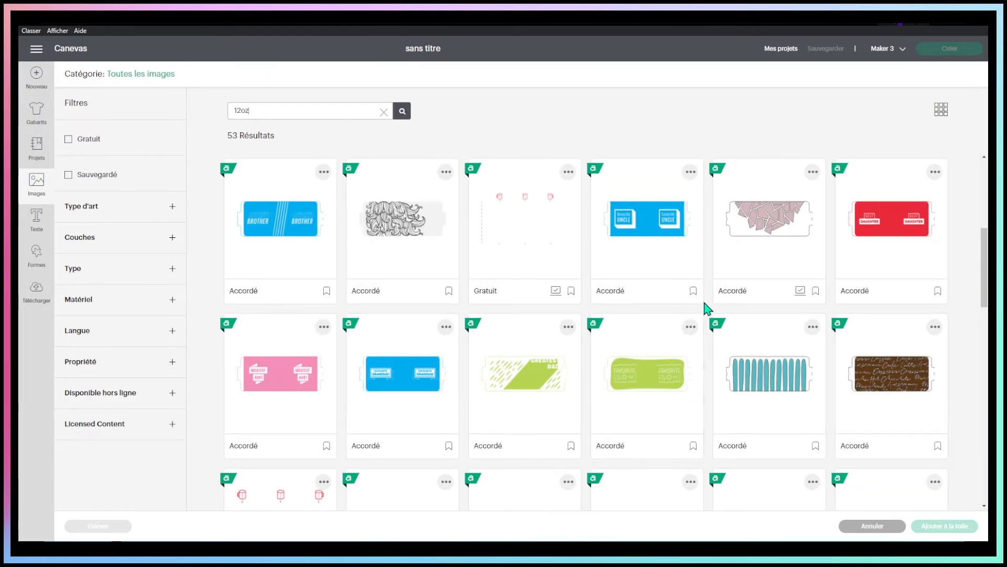
pyautogui.scroll(-6, 717, 286)
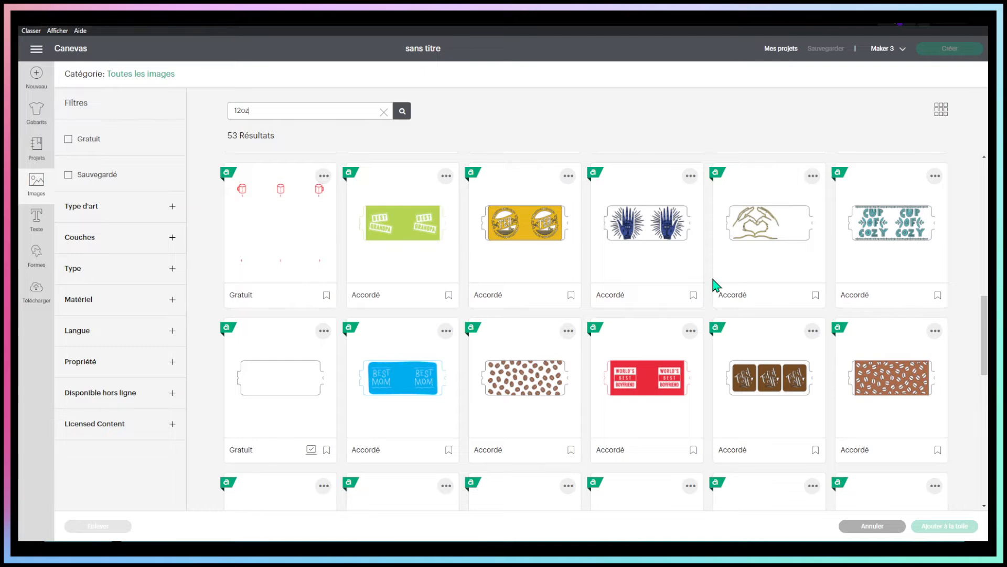
pyautogui.scroll(-2, 715, 281)
pyautogui.click(261, 275)
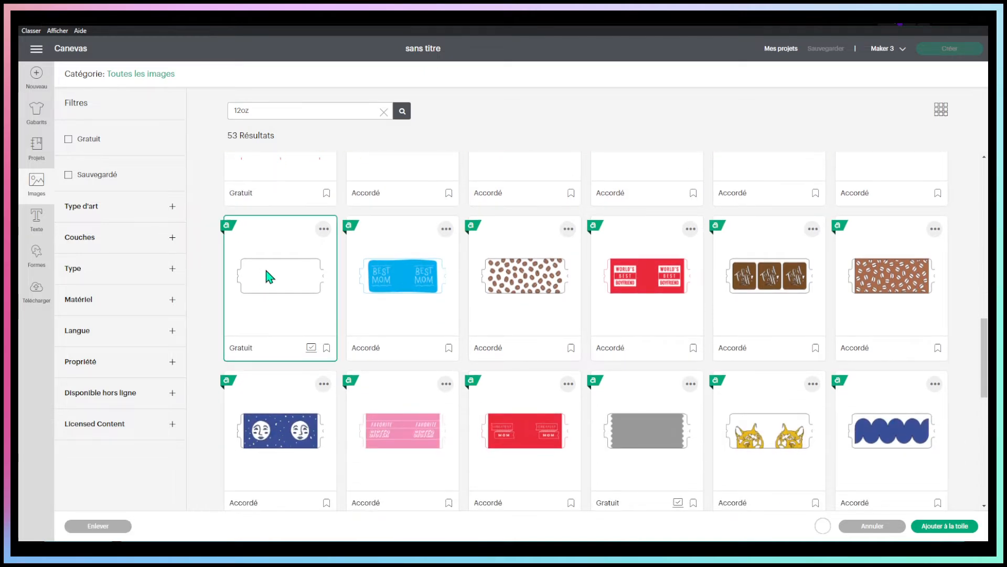
pyautogui.click(654, 443)
# Select the four remaining free plain grey 12oz mug templates and add all six chosen templates to the canvas
pyautogui.scroll(-2, 787, 399)
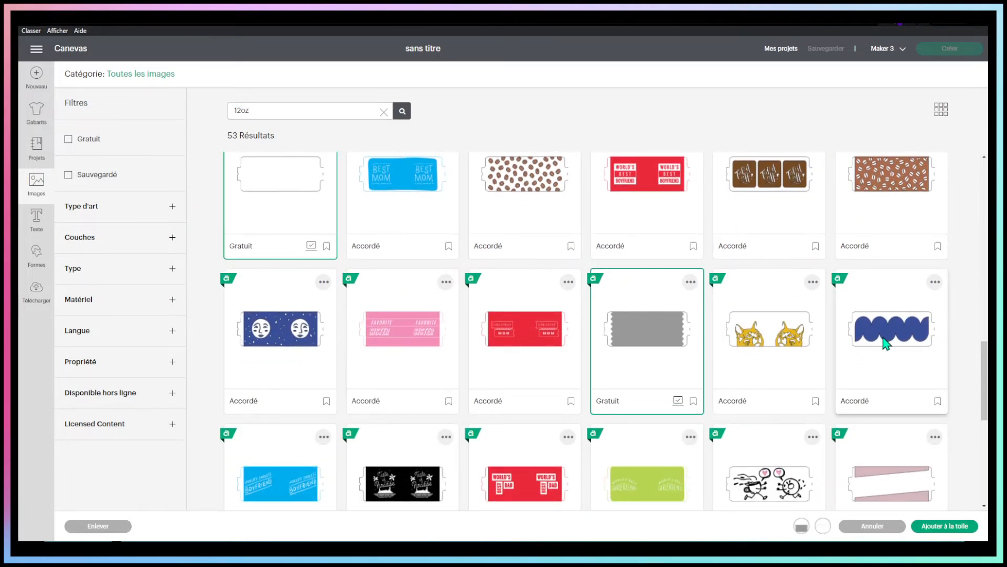
pyautogui.scroll(-7, 695, 360)
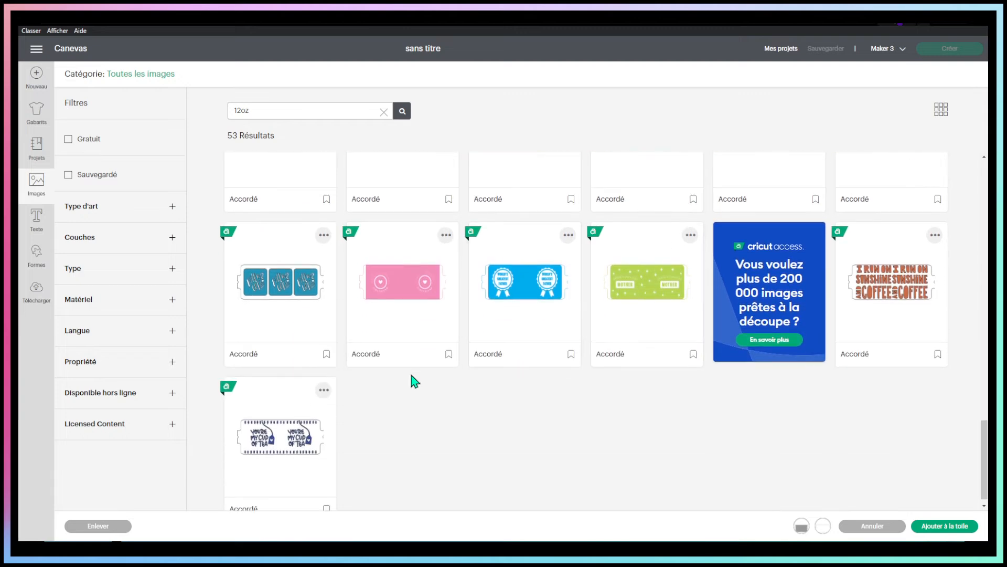
pyautogui.scroll(3, 546, 351)
pyautogui.scroll(10, 783, 334)
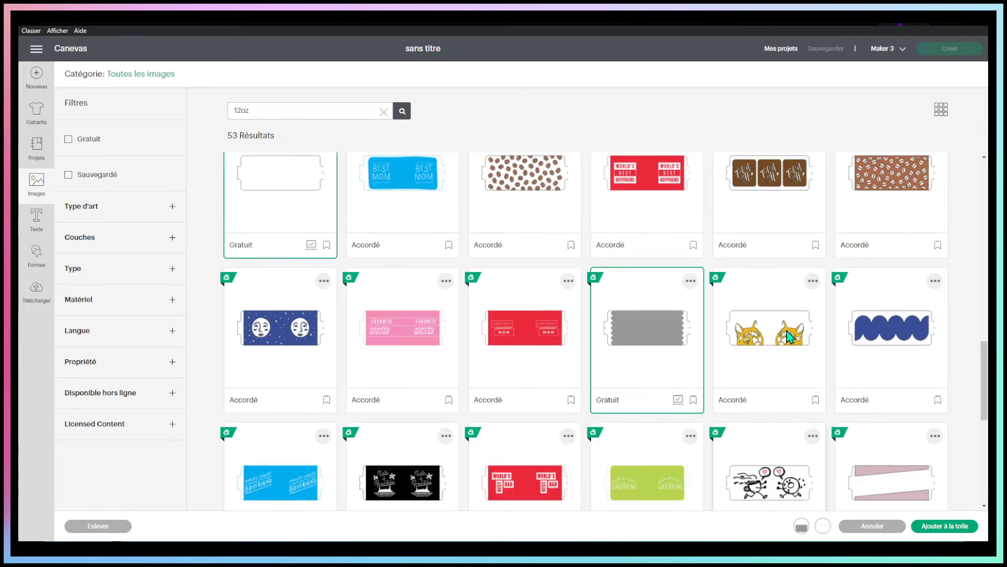
pyautogui.scroll(8, 779, 330)
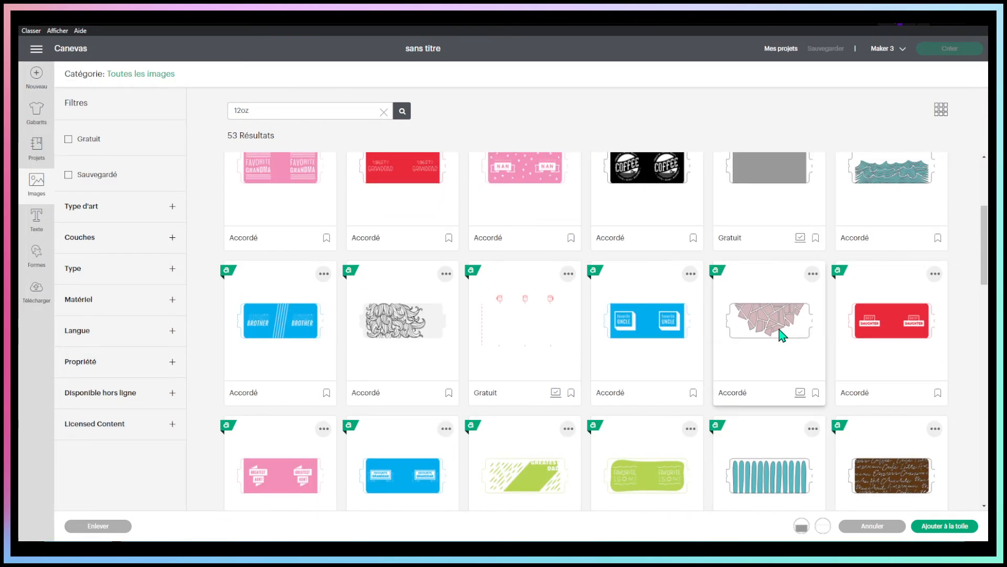
pyautogui.click(764, 263)
pyautogui.scroll(2, 763, 263)
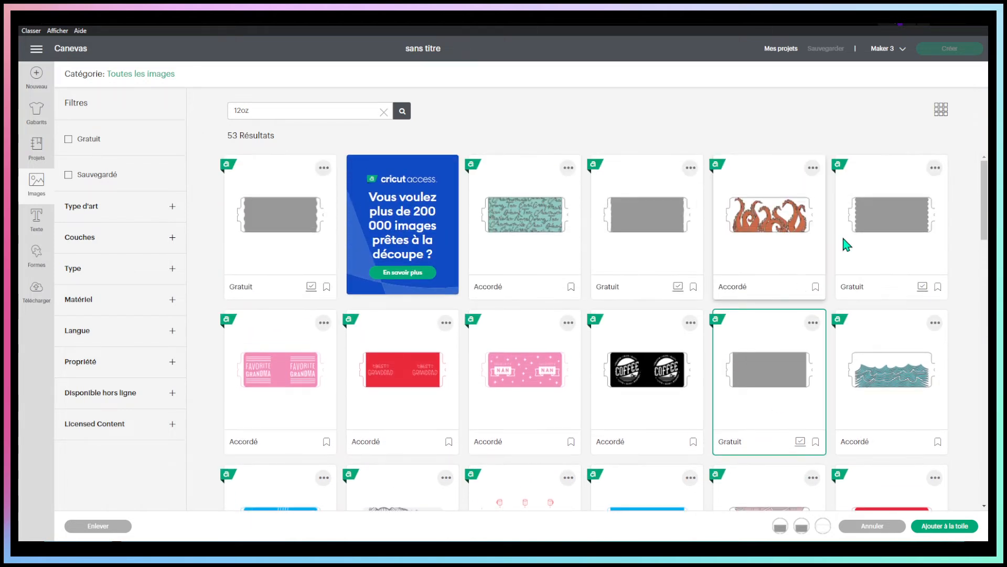
pyautogui.click(844, 241)
pyautogui.click(630, 227)
pyautogui.click(249, 225)
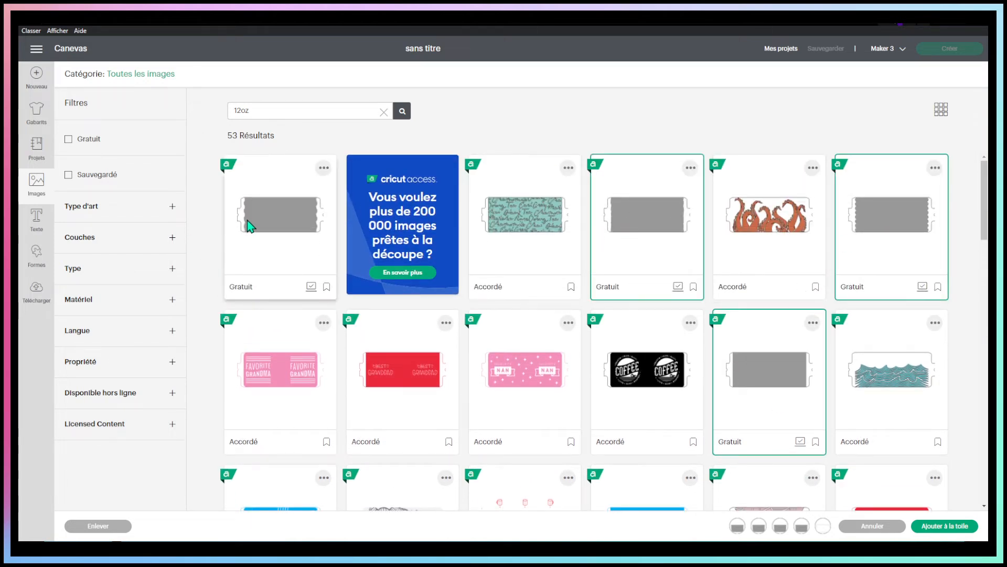
pyautogui.click(946, 526)
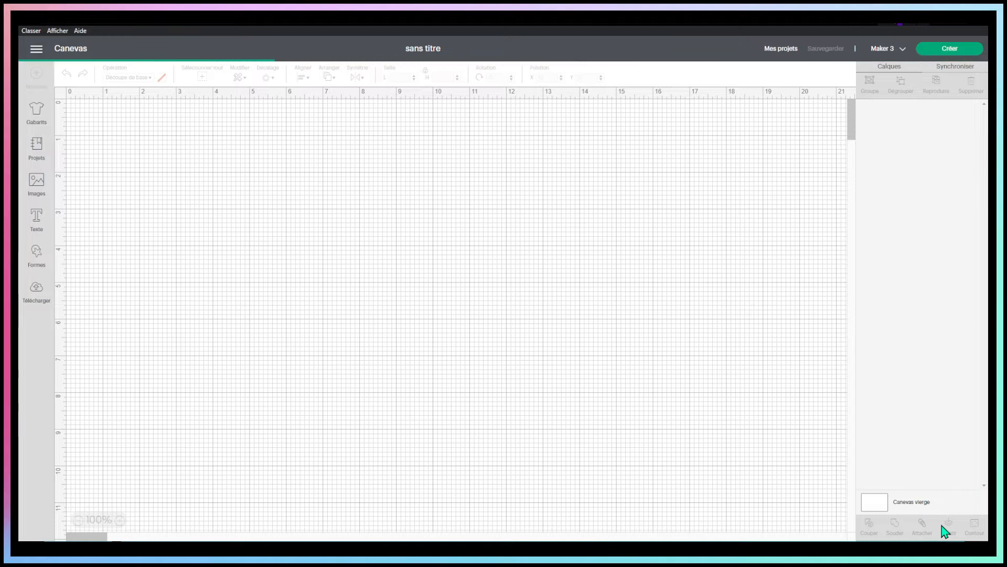
pyautogui.click(662, 235)
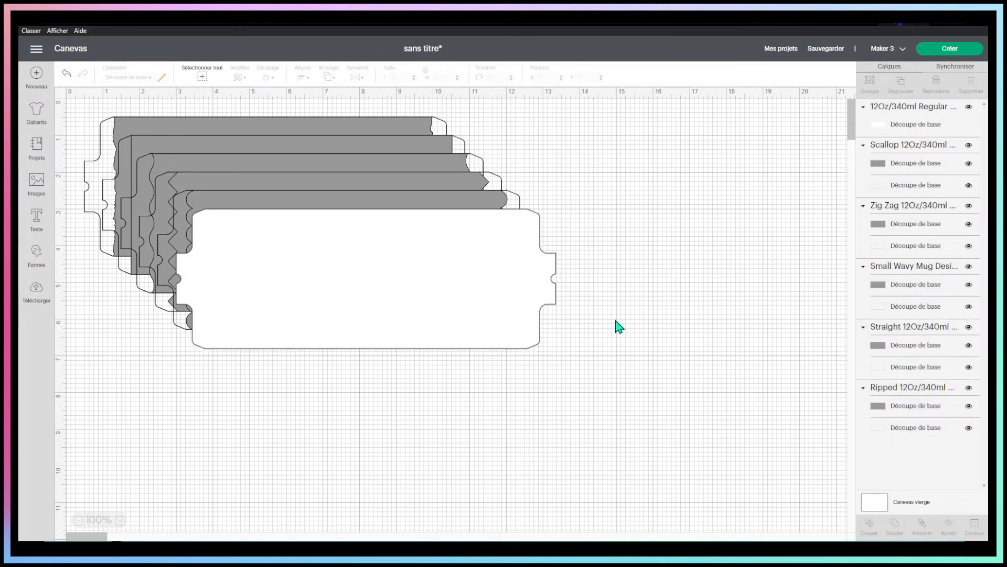
# Save the project as "basse de tasse 12oz varié" in the Base collection and display the list of saved projects
pyautogui.click(817, 51)
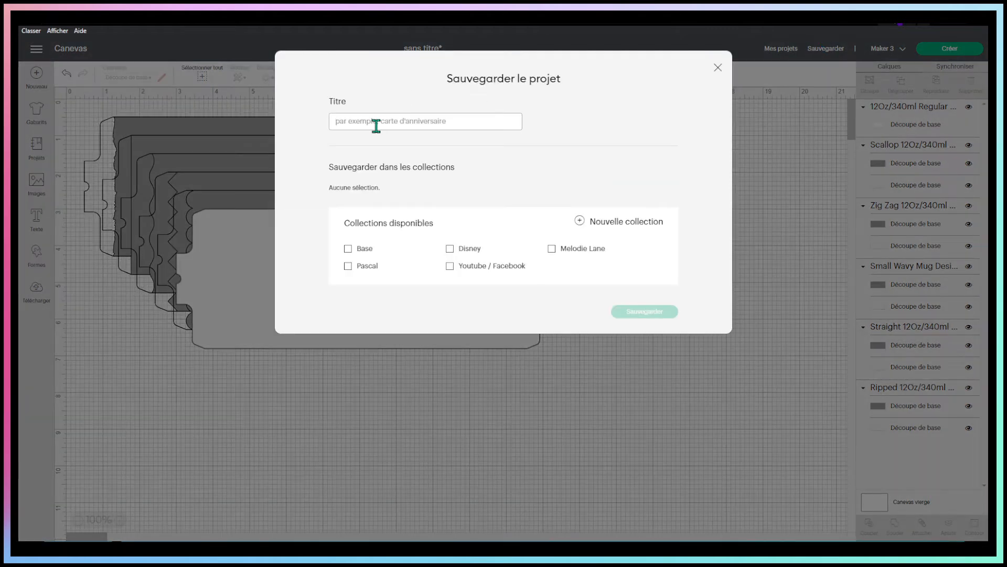
pyautogui.write('bas')
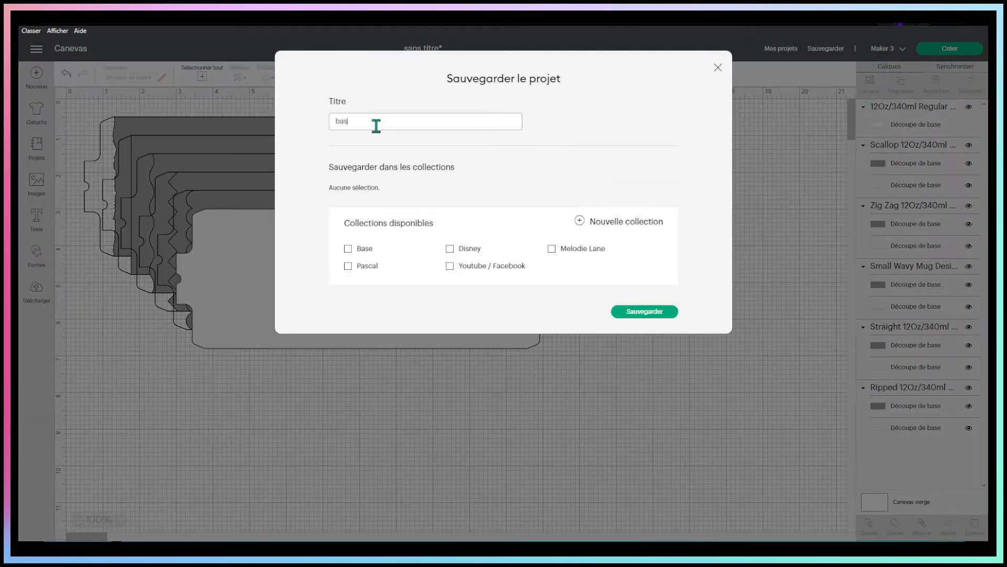
pyautogui.write('se de tasse 12oz varié')
pyautogui.click(347, 252)
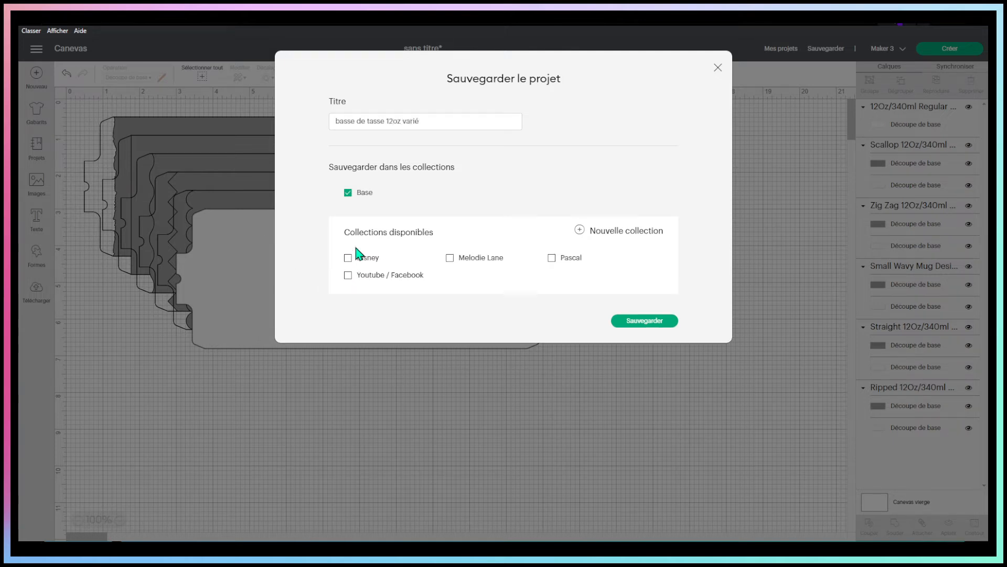
pyautogui.click(648, 321)
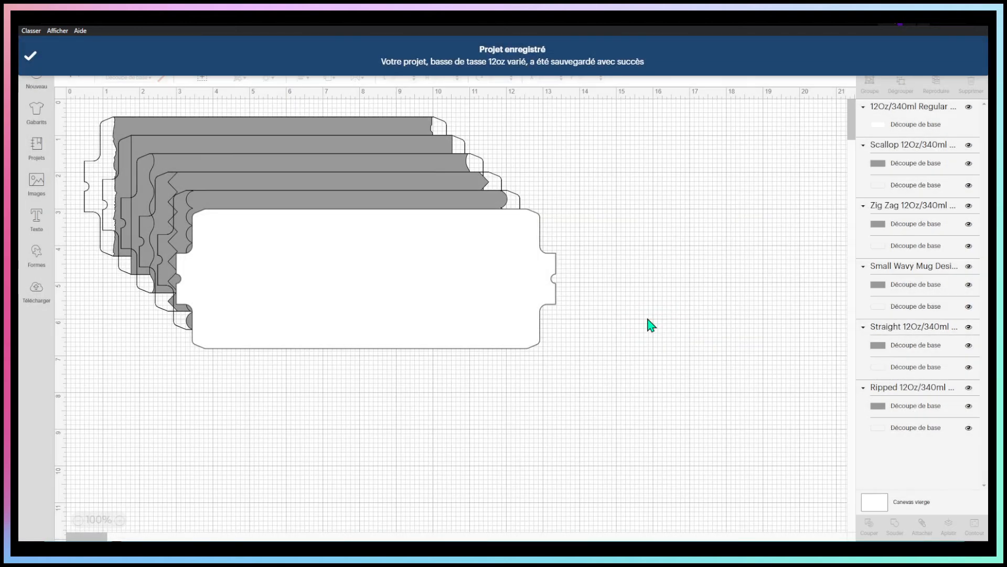
pyautogui.click(33, 152)
pyautogui.click(781, 48)
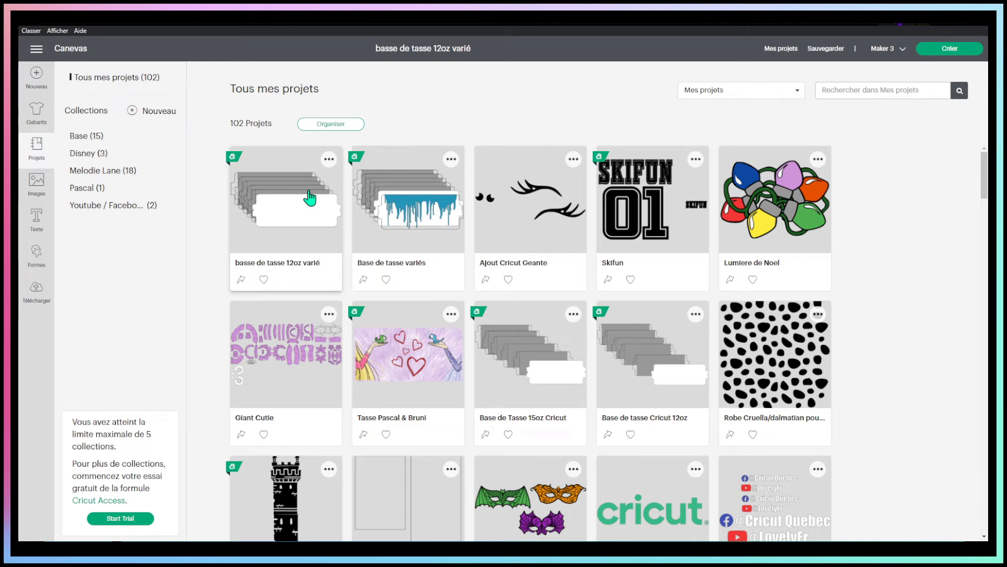
# Replace the 12oz image search with "heart" and browse the heart designs in the image library
pyautogui.click(44, 197)
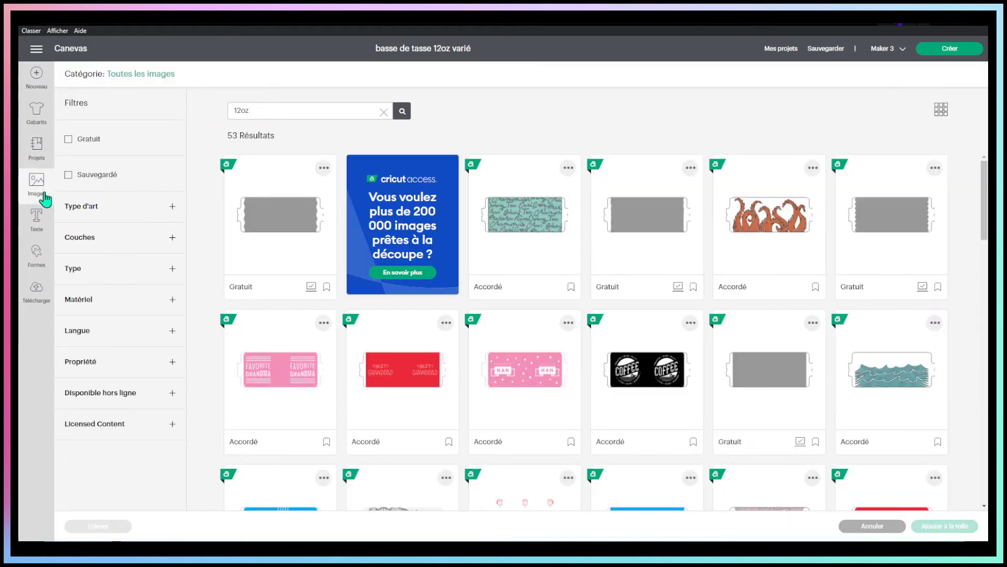
pyautogui.click(384, 112)
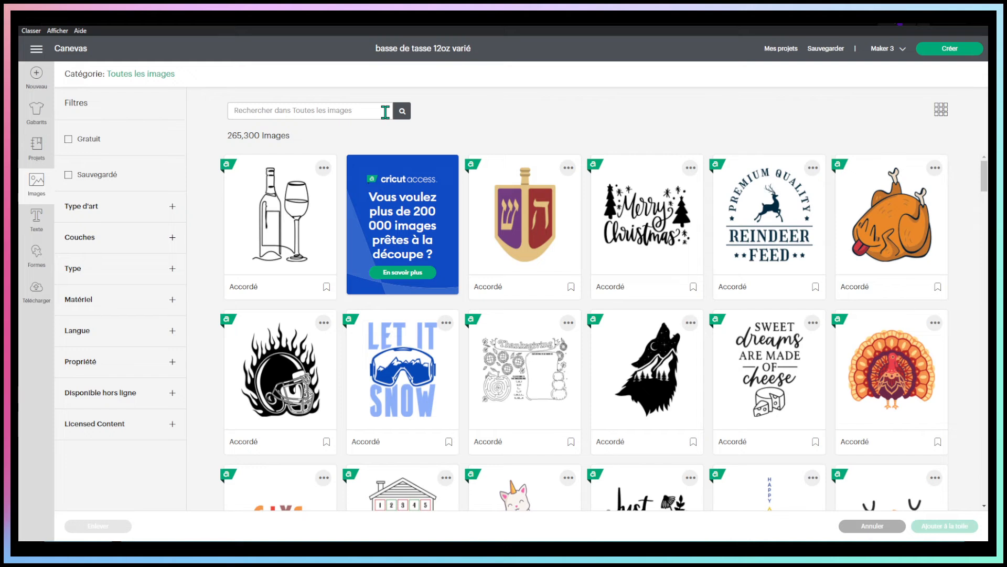
pyautogui.click(292, 111)
pyautogui.write('heart')
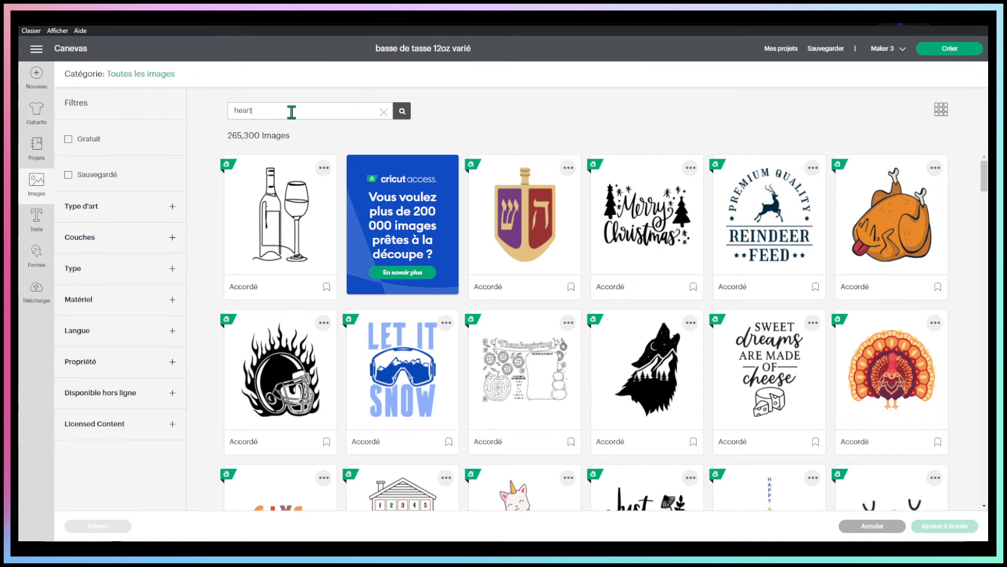
pyautogui.press('Return')
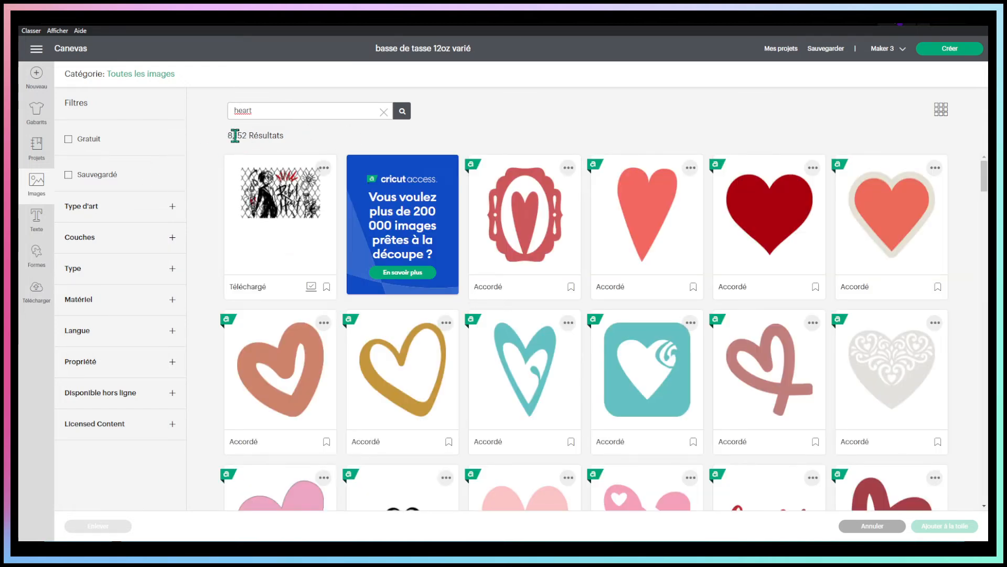
pyautogui.scroll(-4, 867, 404)
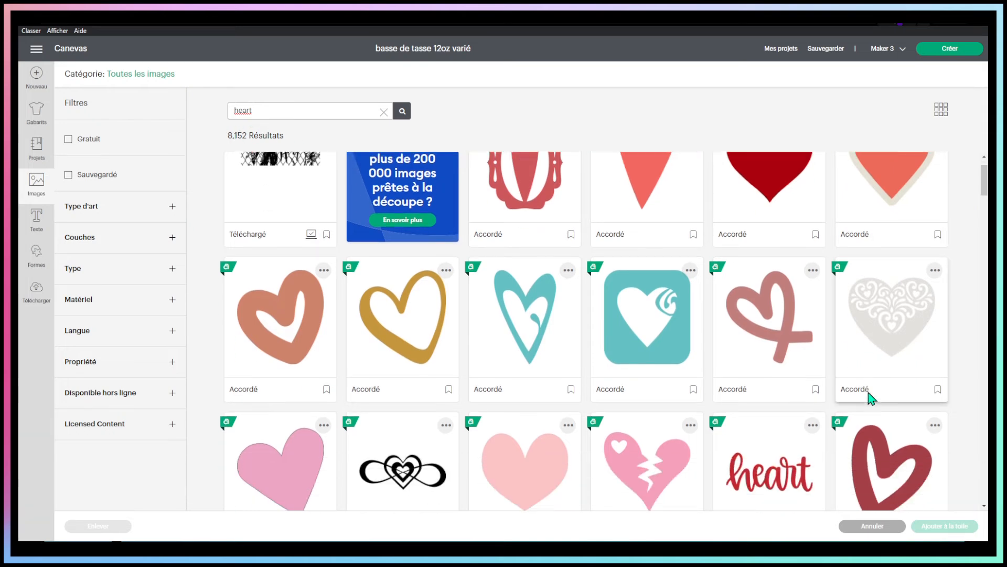
pyautogui.scroll(-12, 866, 393)
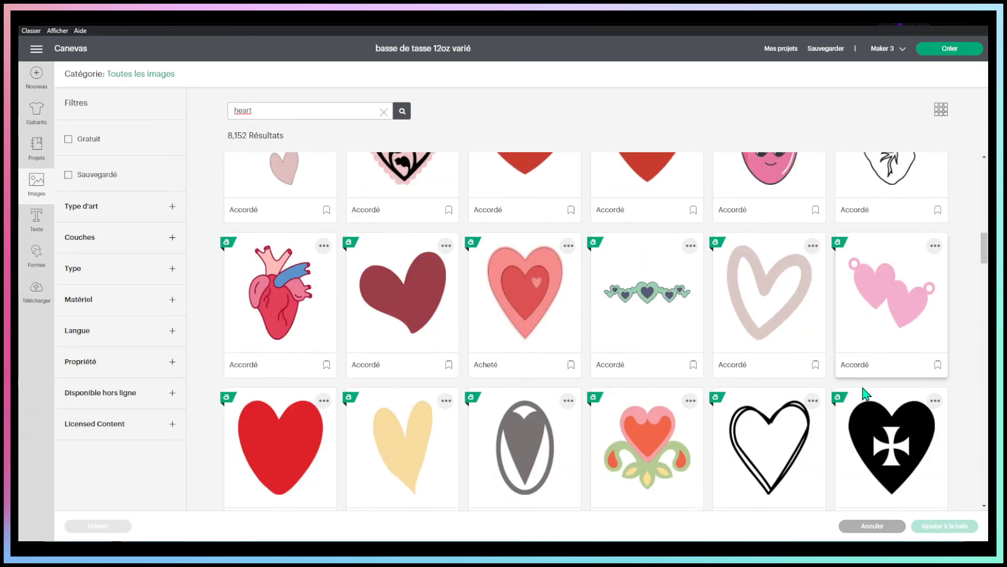
pyautogui.scroll(-10, 867, 394)
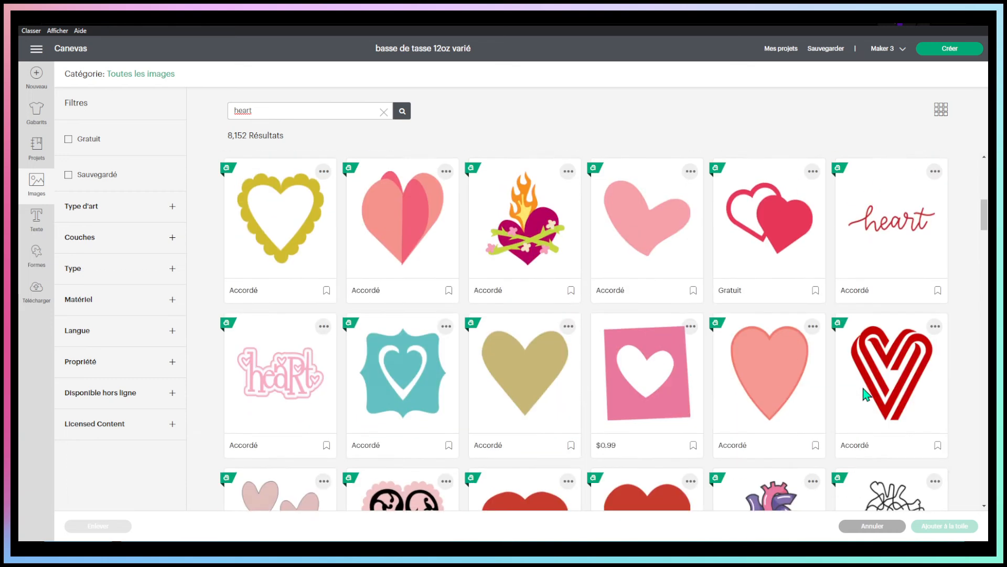
pyautogui.scroll(2, 867, 394)
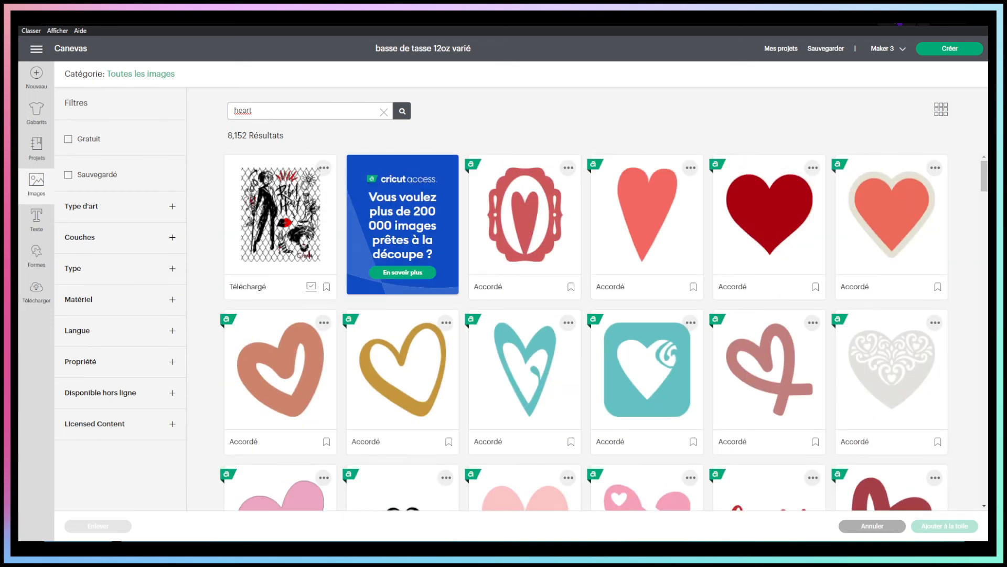